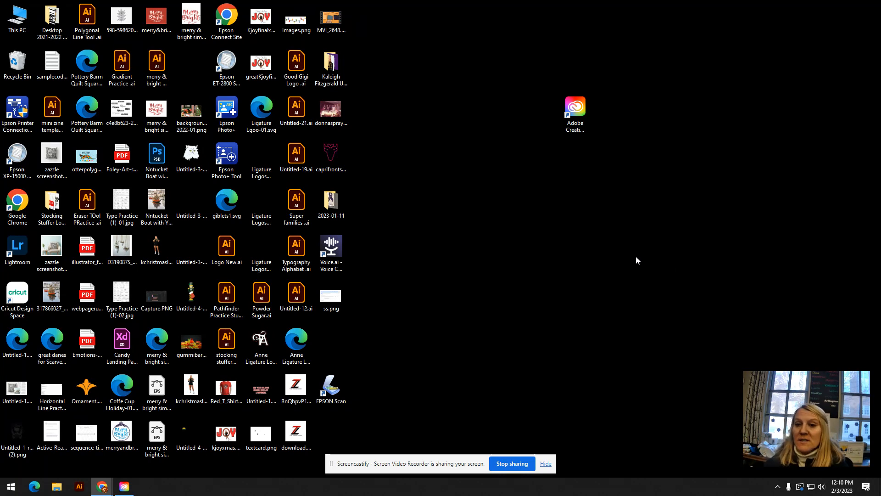
- Launch Illustrator from the Creative Cloud Desktop app and bring its home screen to the front
double_click(577, 107)
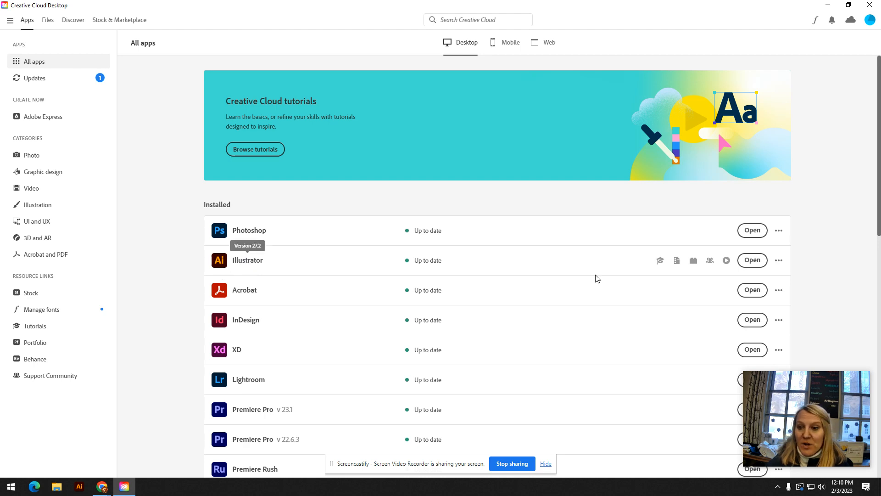
left_click(256, 260)
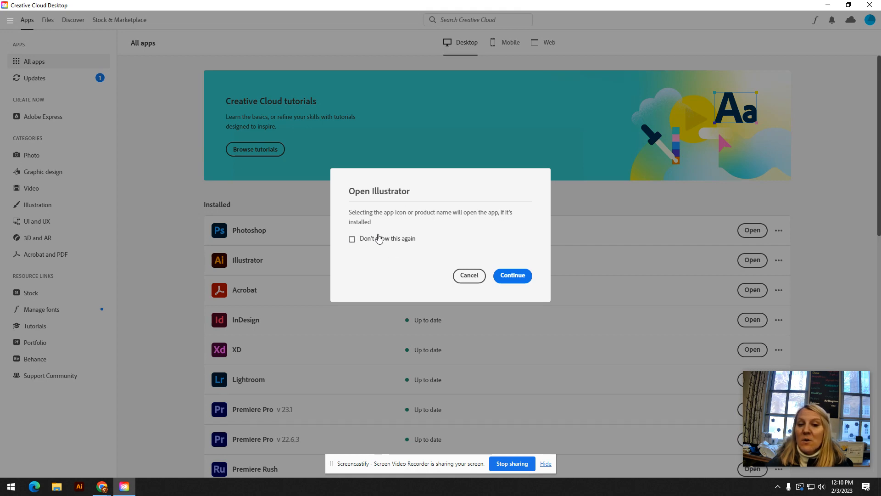
left_click(505, 276)
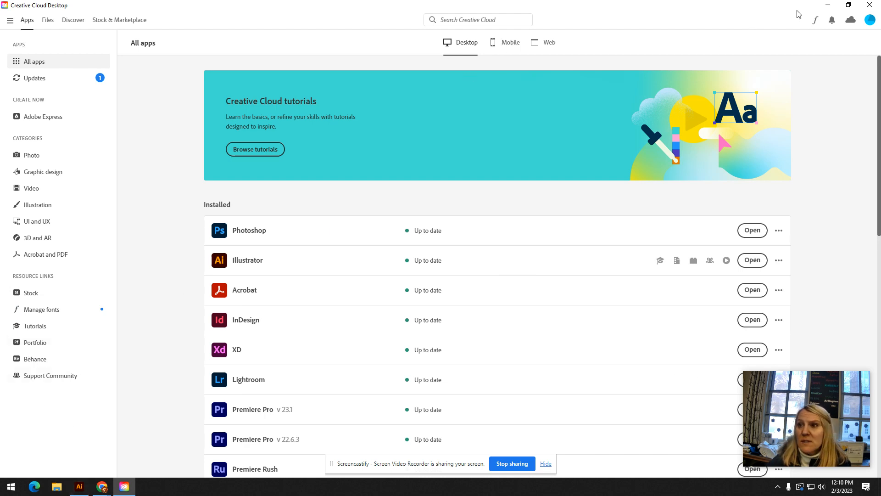
left_click(849, 5)
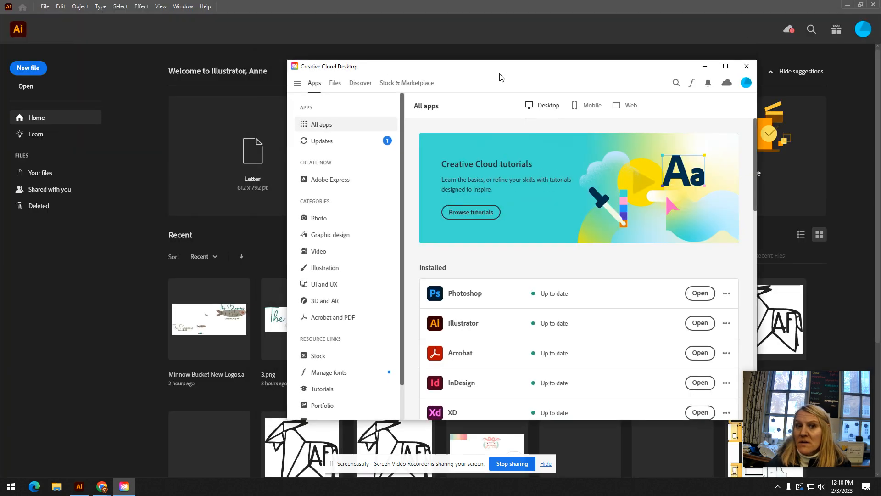
left_click(405, 32)
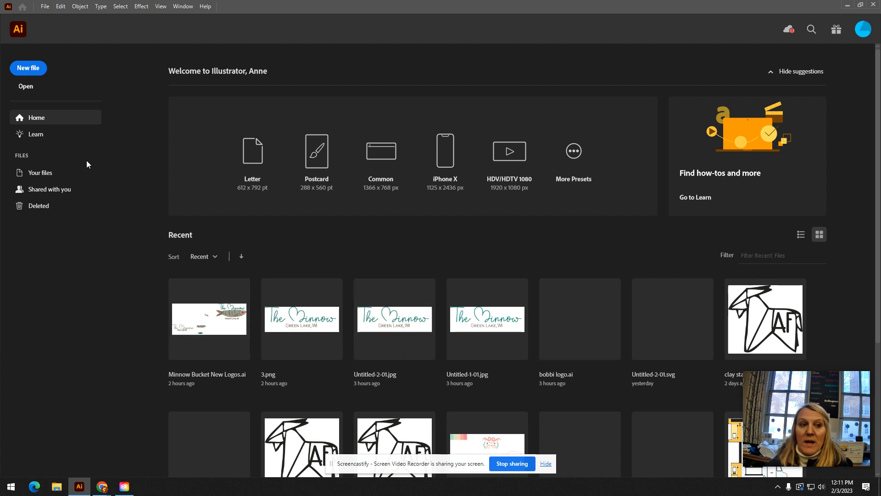
- Look through the saved cloud documents in Your files and return to the home screen
left_click(49, 174)
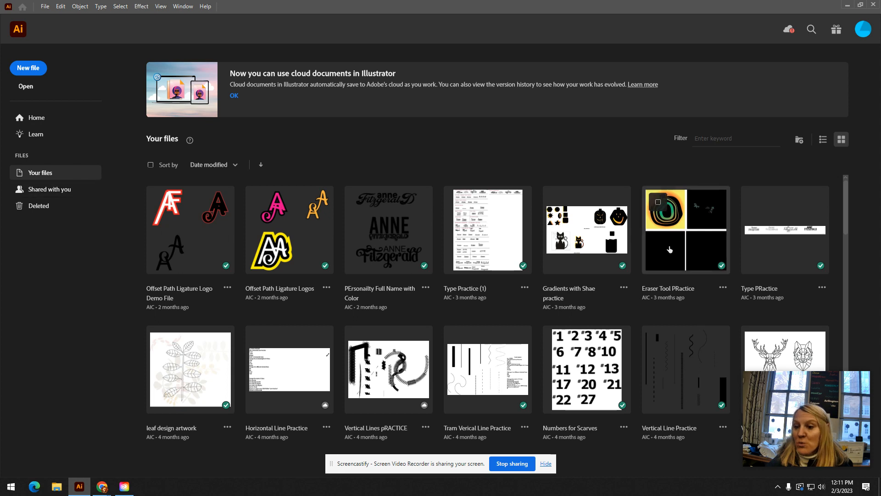
left_click(189, 140)
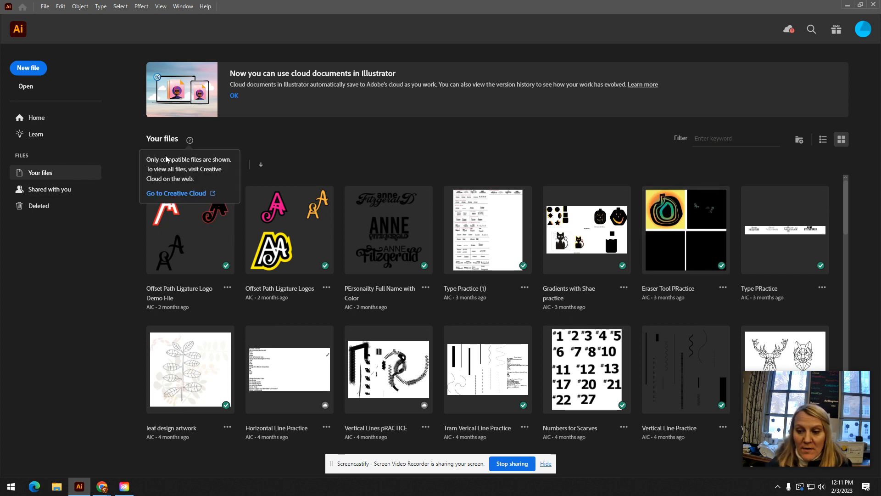
left_click(34, 119)
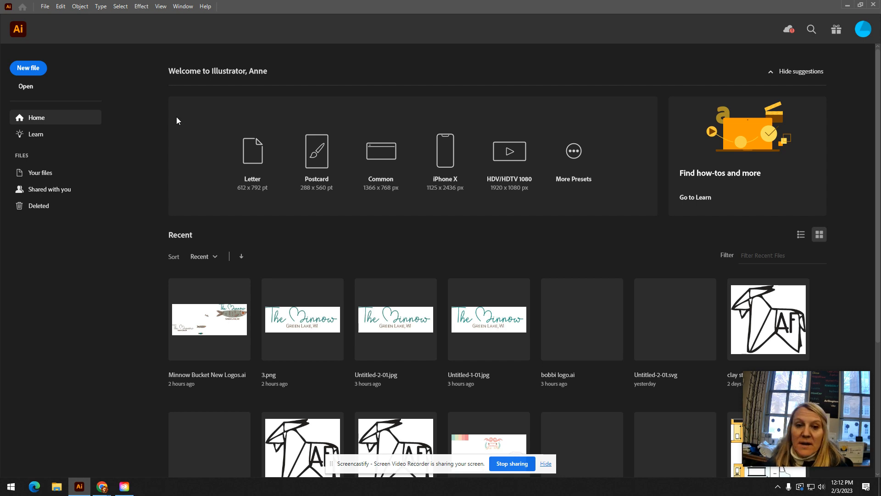
- Start a new 3 x 3 in document and name it "Practice File"
left_click(40, 69)
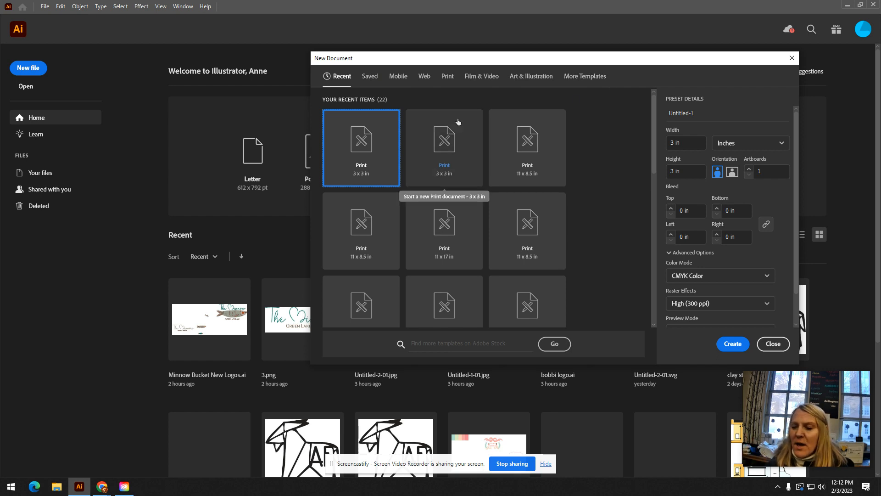
left_click(694, 114)
left_click_drag(694, 114, 669, 114)
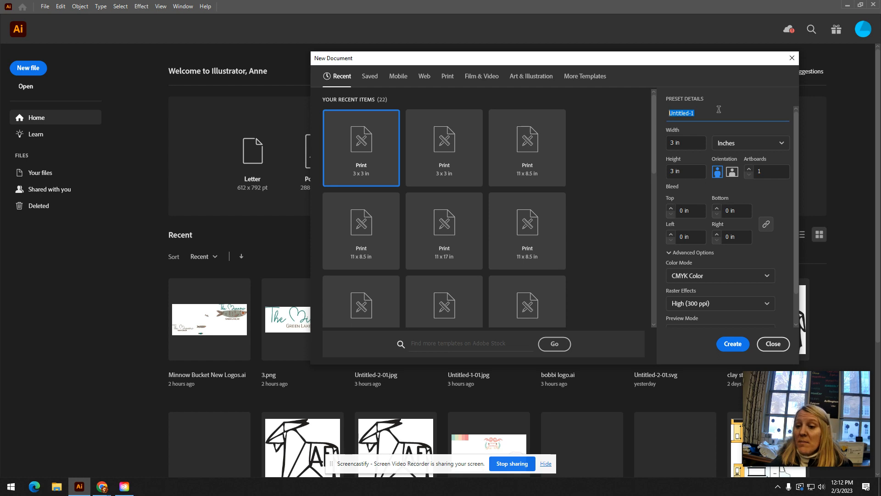
type("Pract")
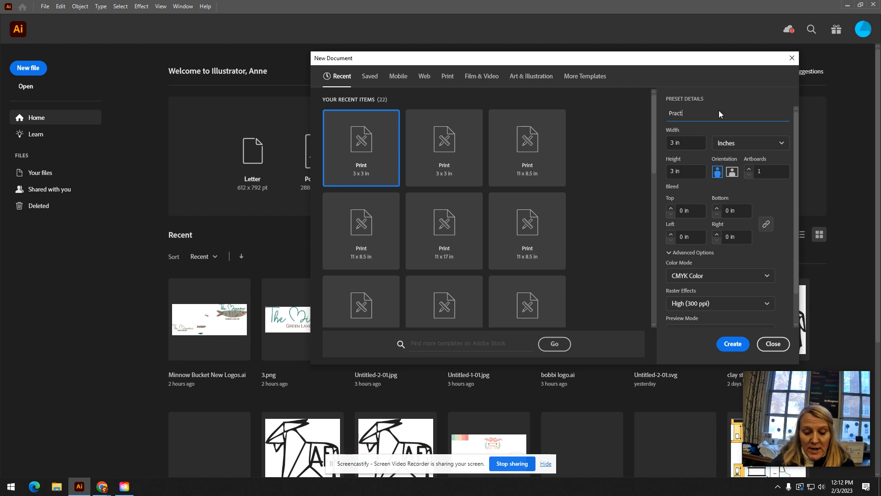
type("ice File")
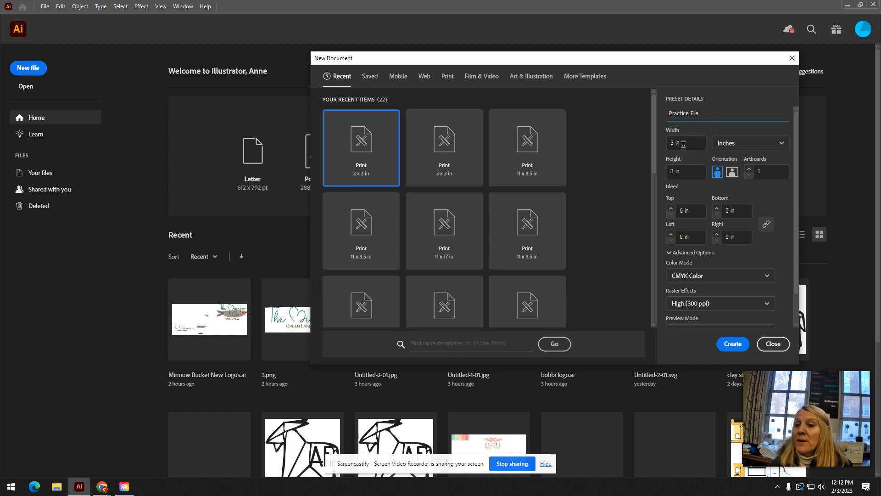
- Keep the new document's units in inches, with CMYK Color mode and High (300 ppi) raster effects
left_click(757, 143)
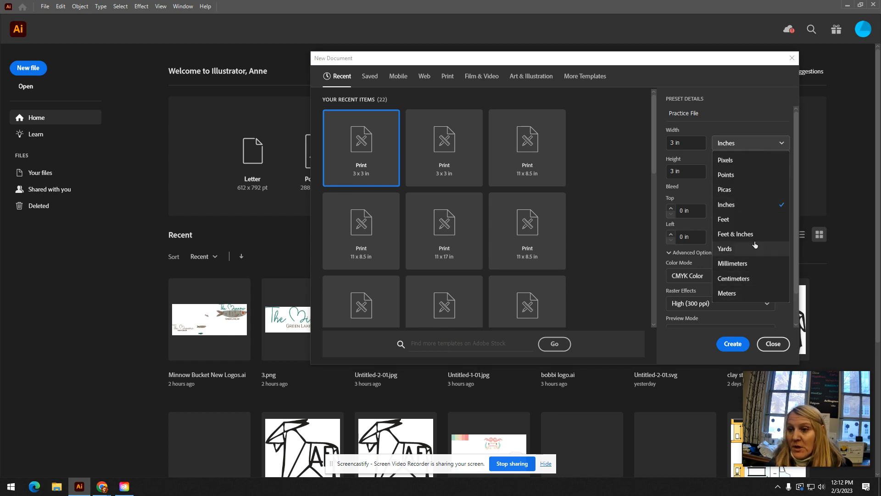
left_click(728, 130)
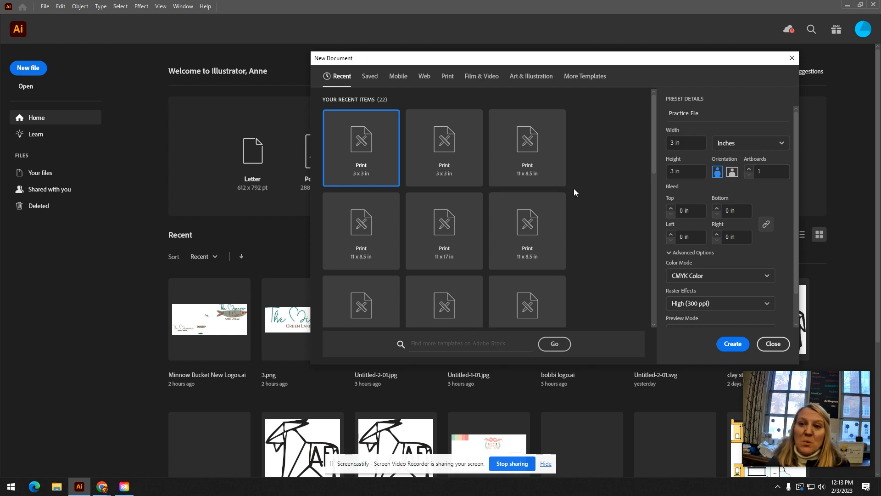
left_click(706, 275)
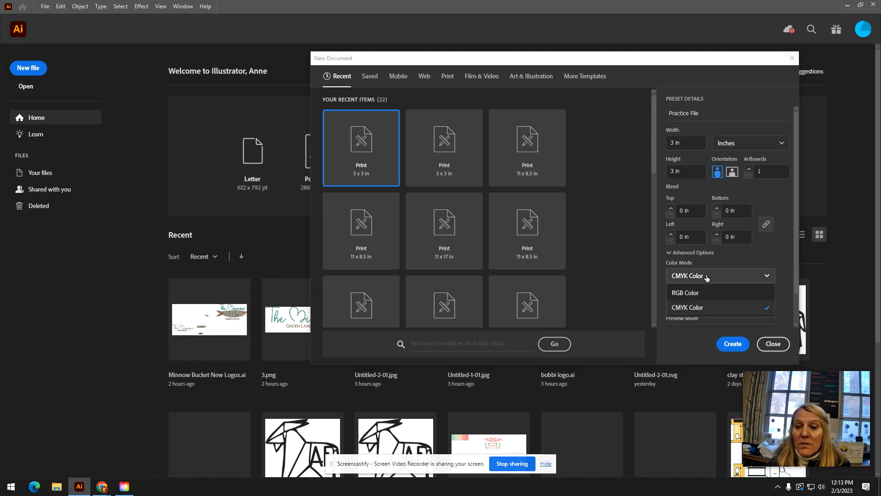
left_click(698, 311)
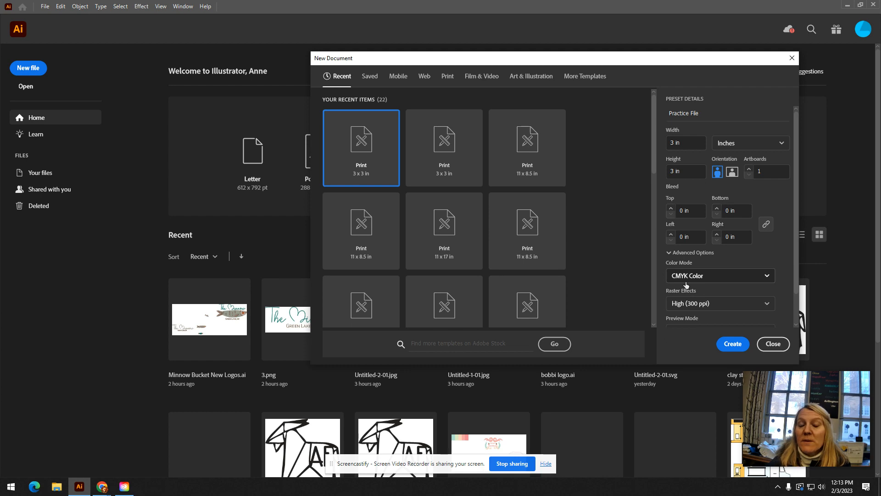
left_click(689, 303)
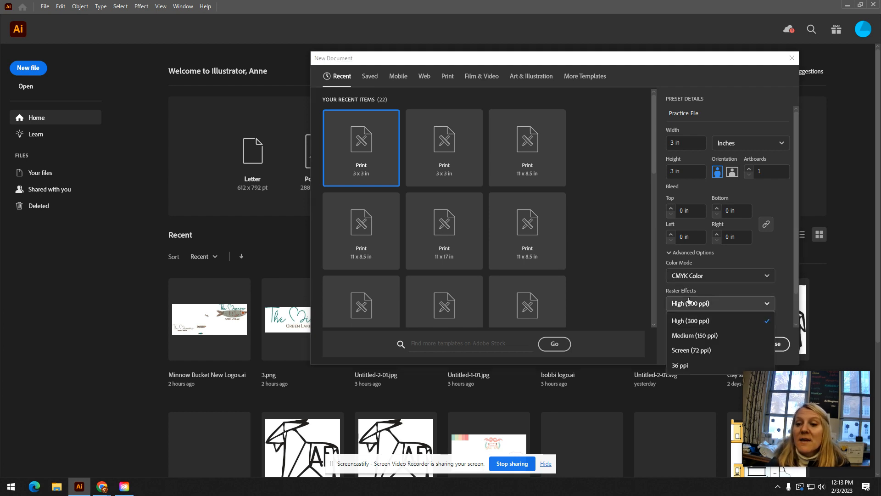
left_click(695, 321)
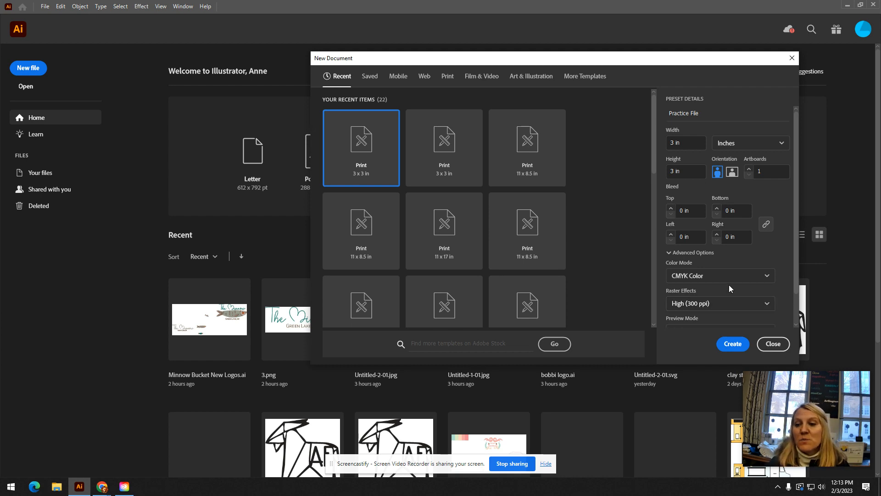
- Put the author's full name in front of "Practice File" in the document name and create the document
scroll(729, 285, "down", 2)
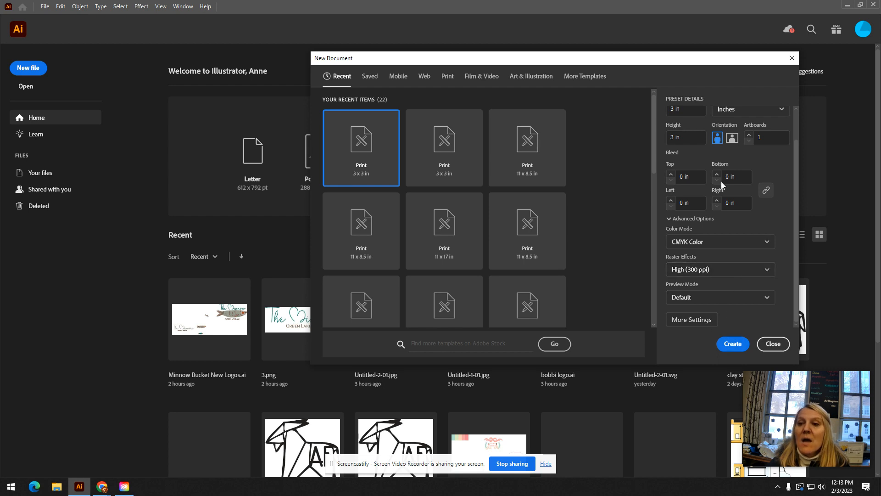
scroll(690, 167, "up", 2)
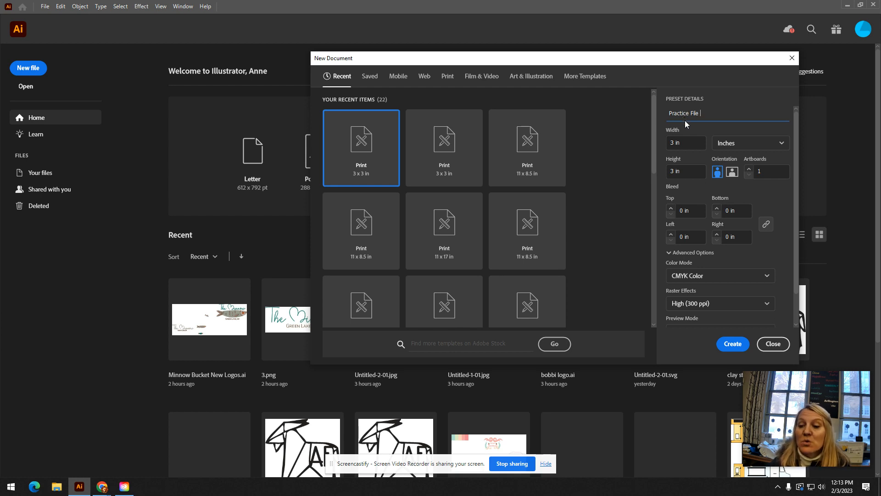
left_click(669, 113)
type("Anne Fitzgerald")
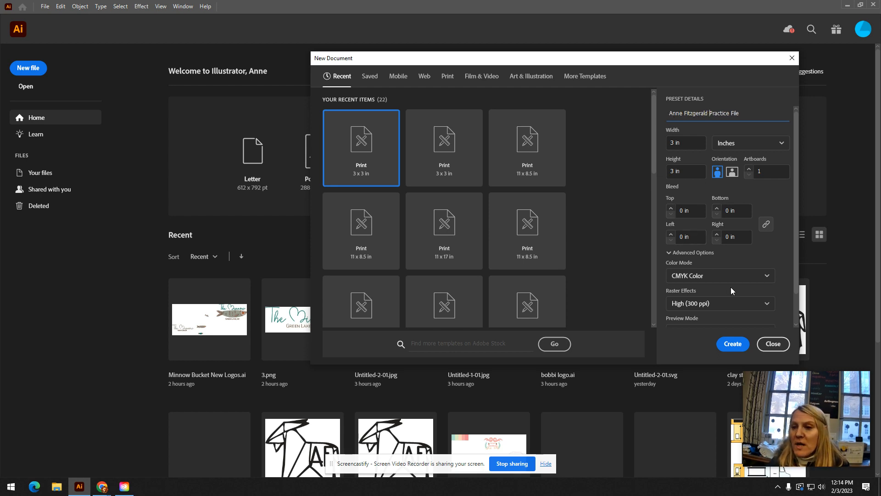
left_click(731, 345)
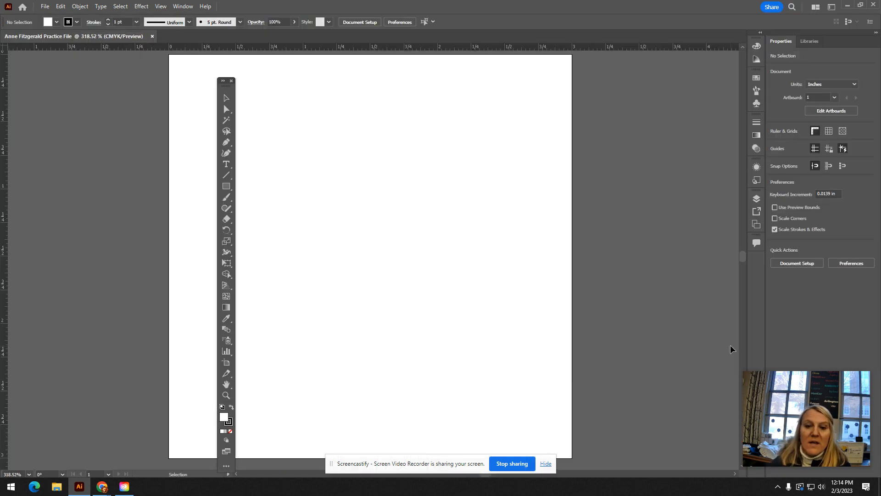
- Reset the Essentials Classic workspace and undock the two-column toolbar so that it floats over the canvas
left_click(183, 6)
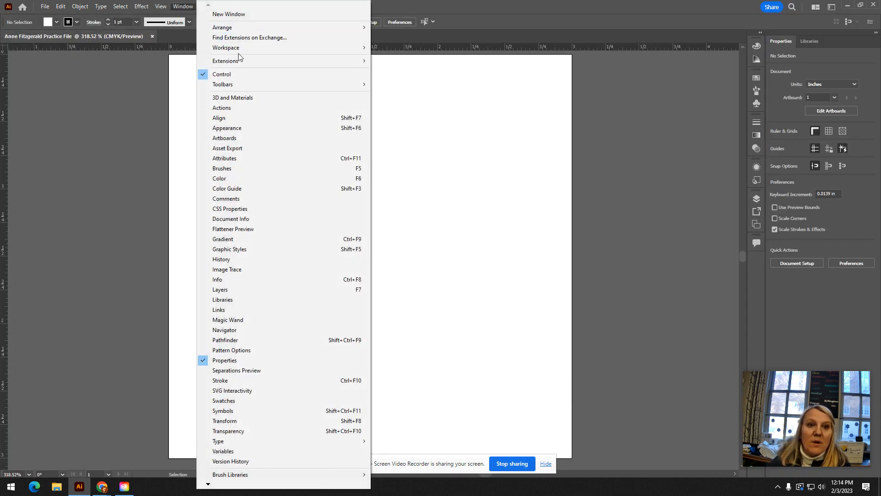
mouse_move(241, 48)
left_click(427, 142)
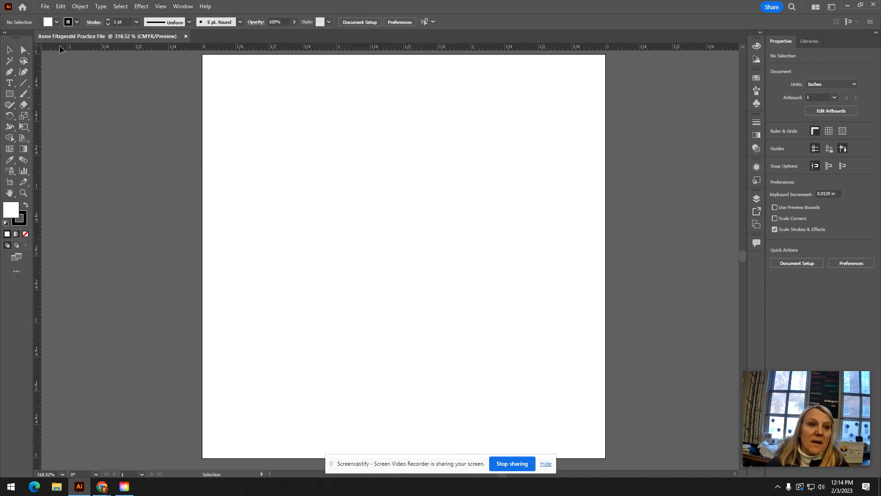
left_click_drag(18, 41, 81, 68)
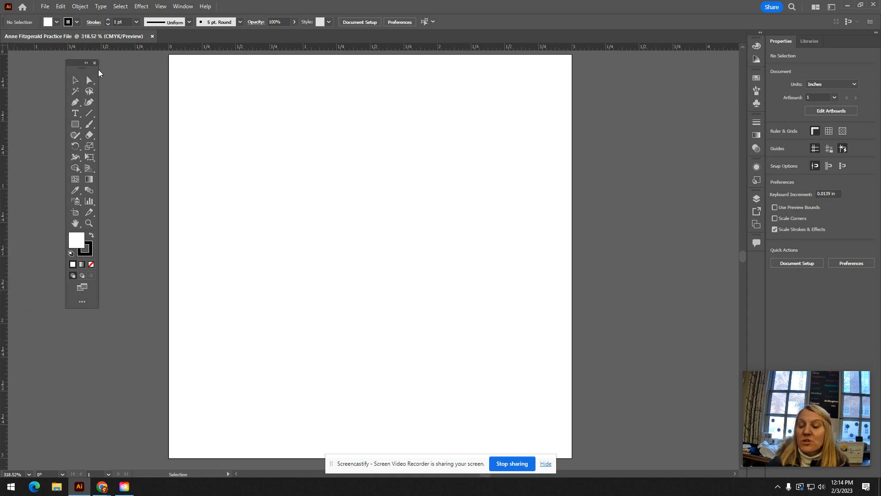
- Restore the default Essentials Classic workspace layout so the toolbar docks again
left_click(177, 10)
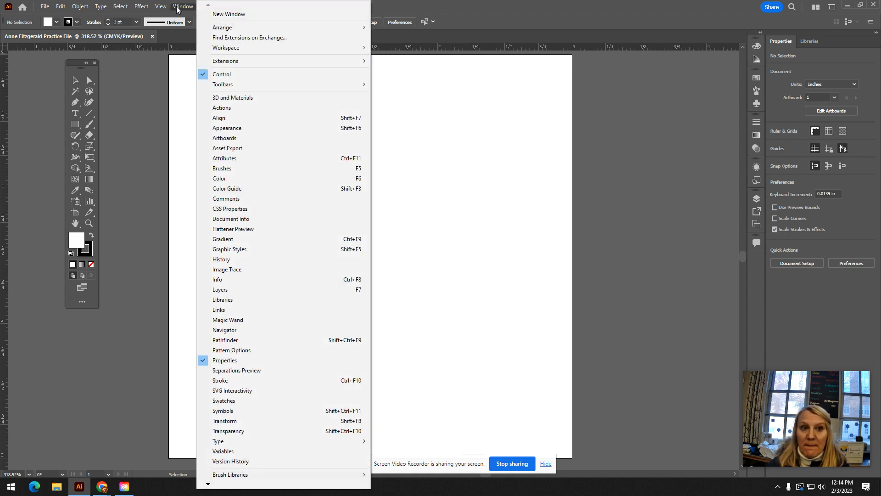
mouse_move(54, 9)
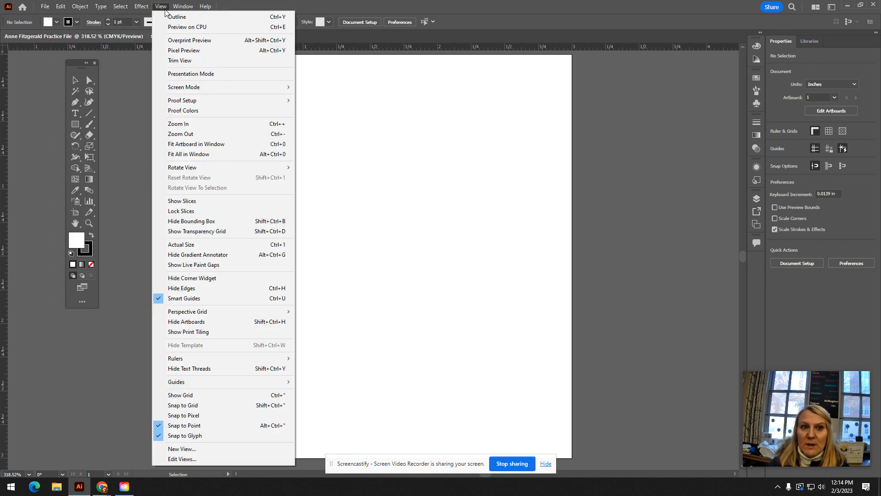
mouse_move(125, 10)
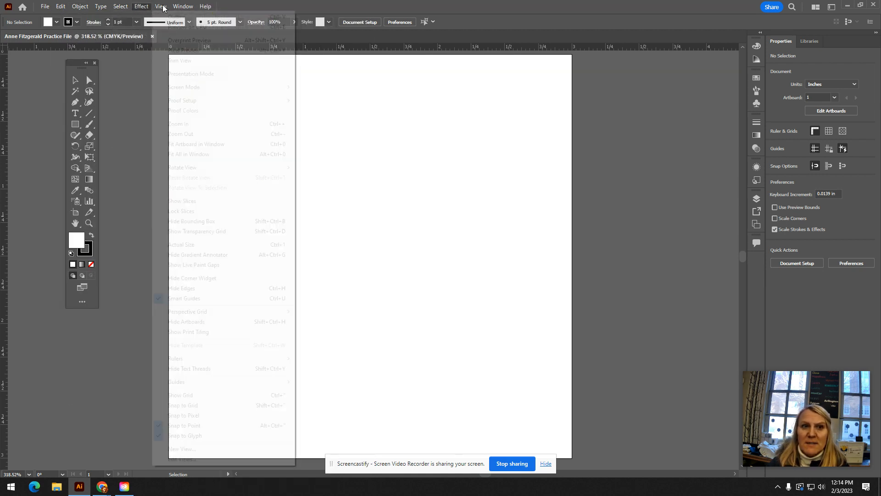
mouse_move(182, 6)
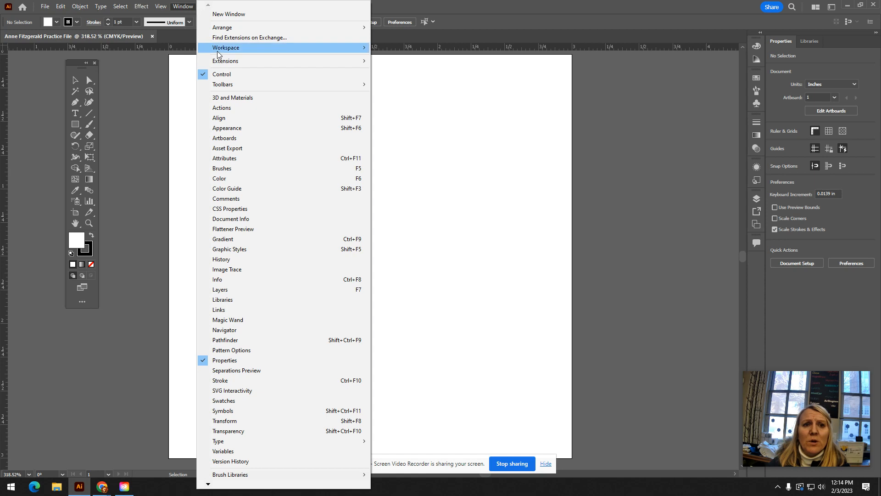
mouse_move(217, 52)
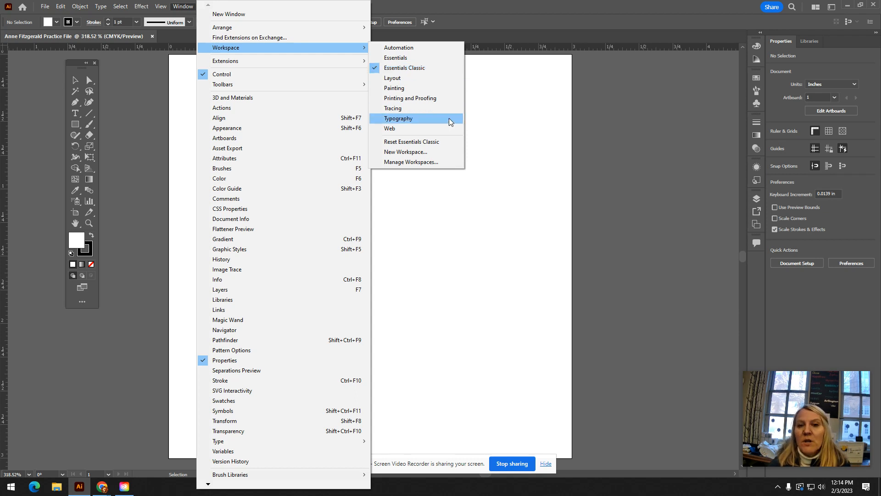
left_click(429, 144)
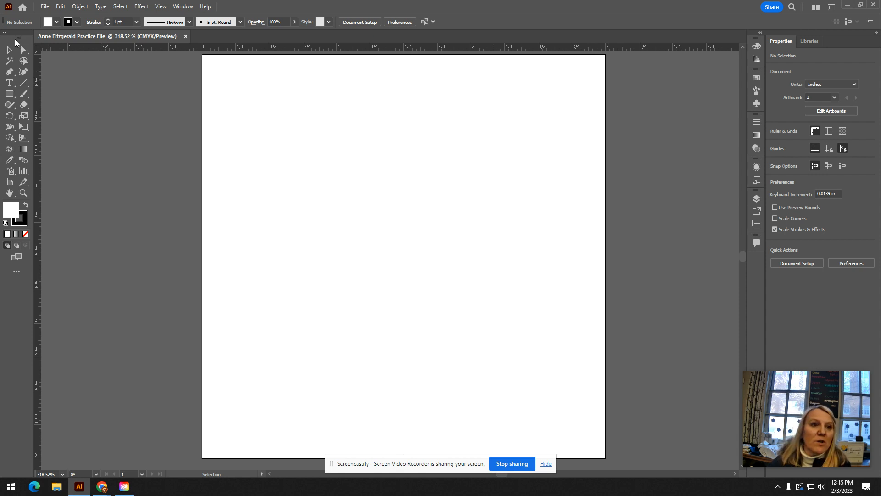
- Undock the toolbar, collapse it to a single column and place it just left of the artboard
left_click_drag(14, 41, 170, 109)
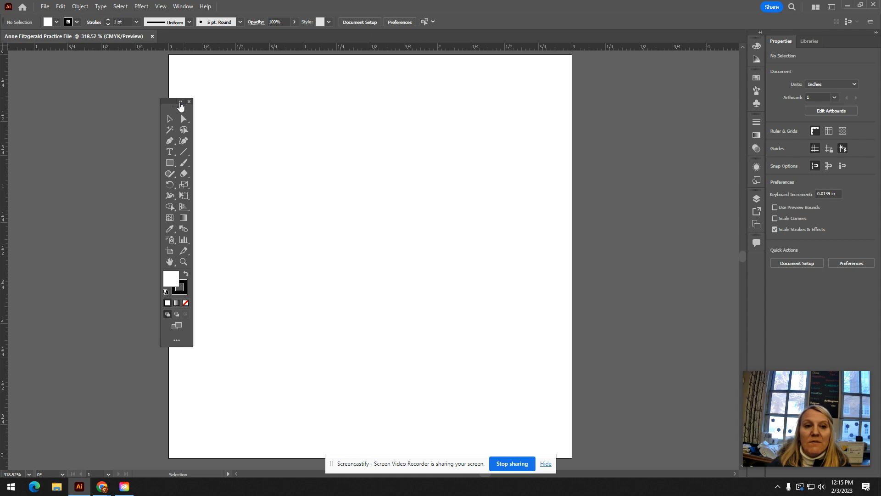
left_click(181, 102)
left_click_drag(171, 109, 150, 78)
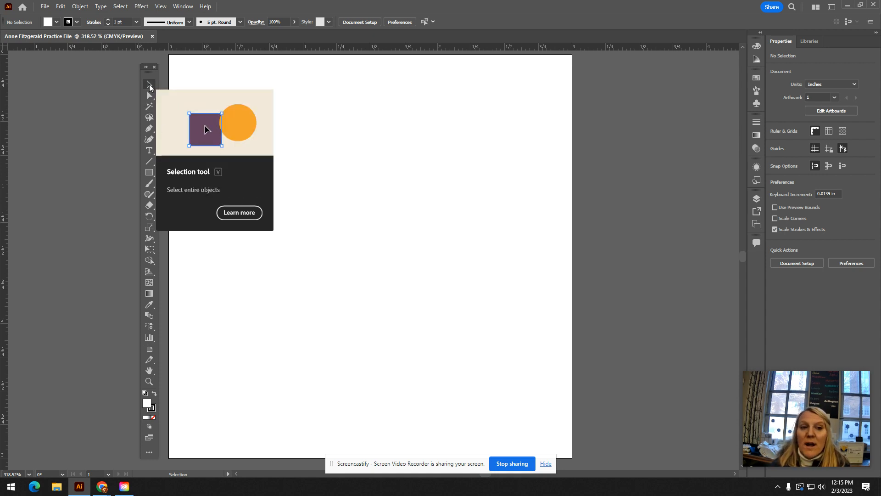
left_click(146, 67)
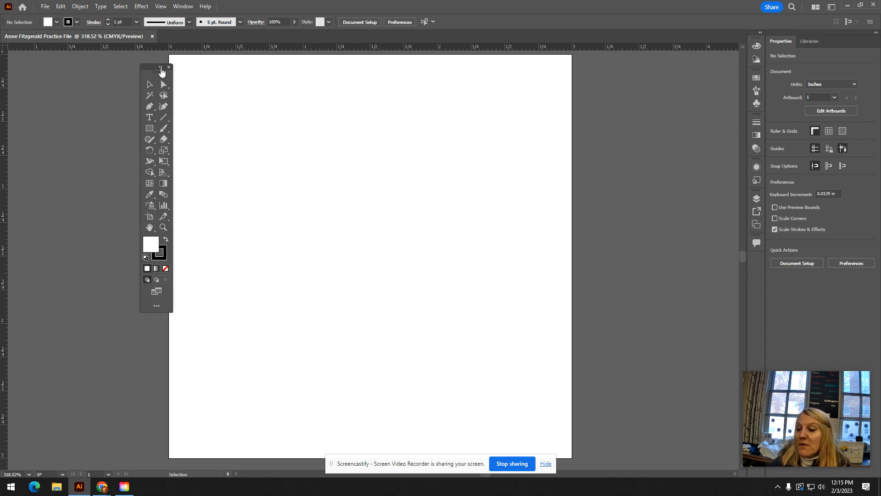
left_click(160, 68)
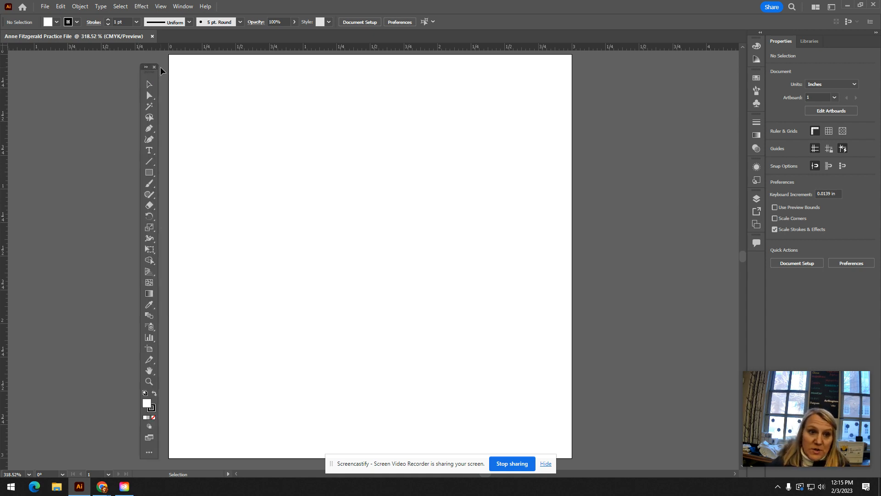
- Move the floating single-column toolbar farther away from the artboard's left edge
left_click_drag(161, 68, 140, 66)
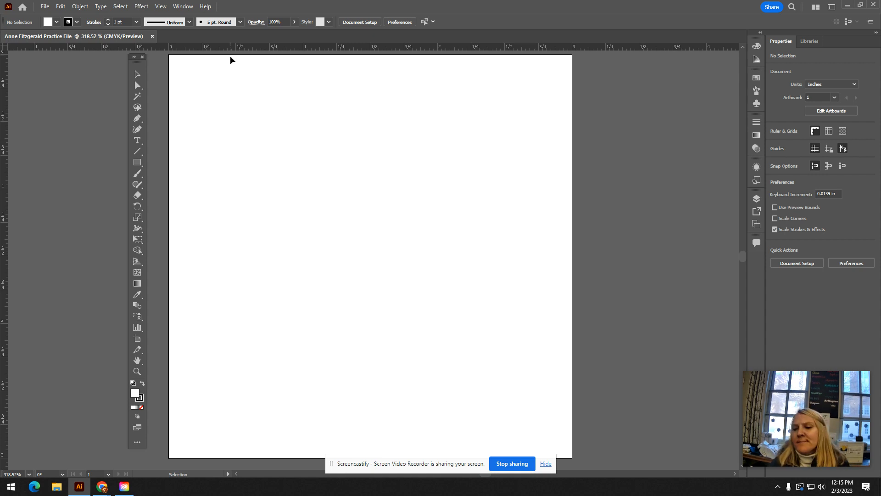
- Hide the document rulers
left_click(191, 12)
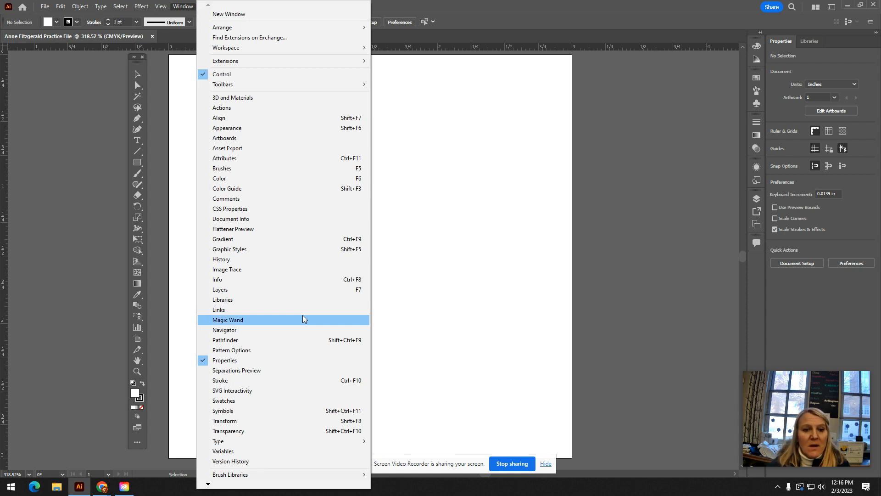
mouse_move(158, 8)
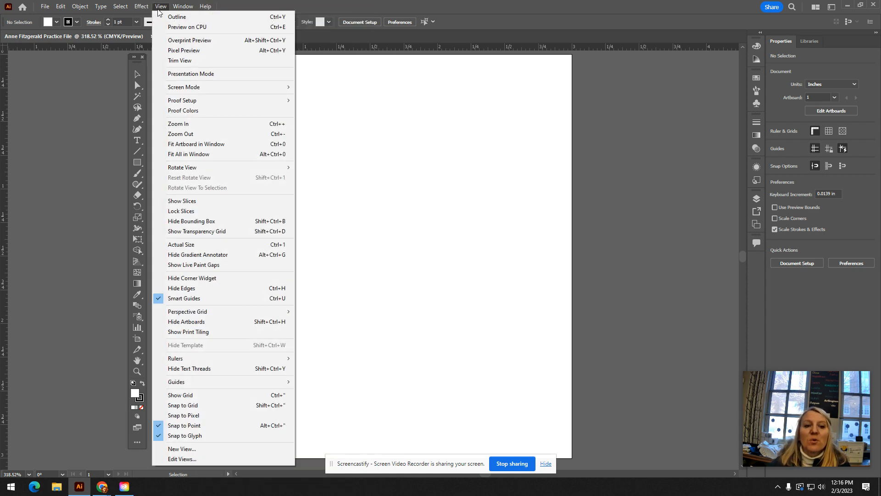
mouse_move(246, 362)
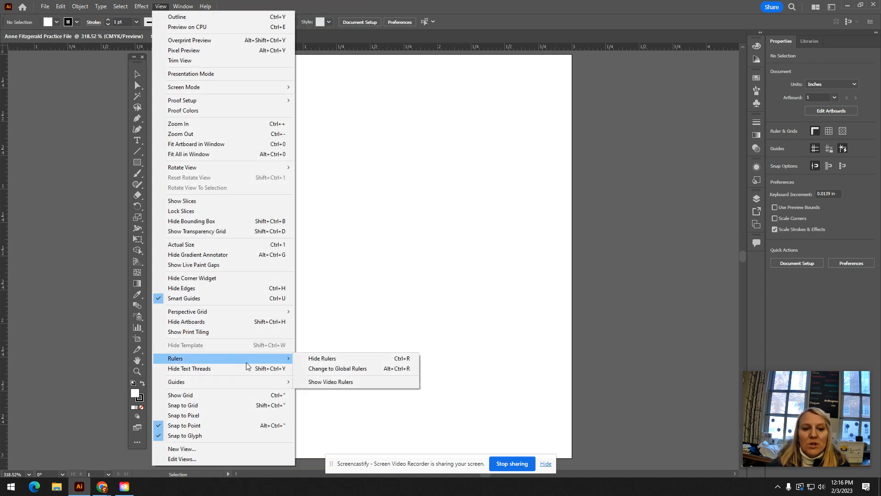
left_click(344, 359)
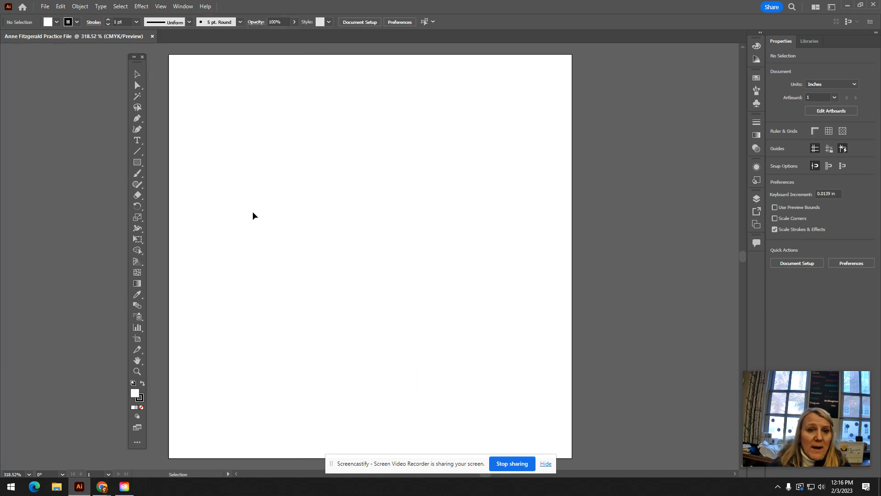
- Show the document rulers again
left_click(182, 7)
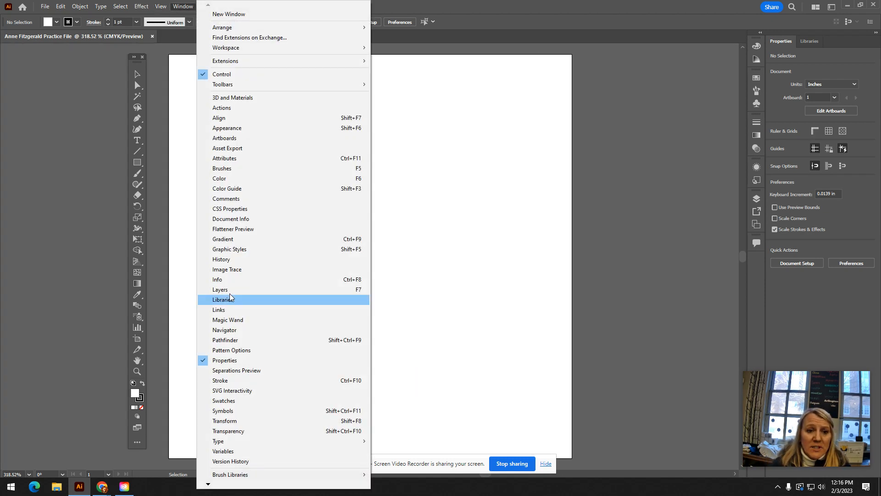
left_click(189, 8)
left_click(160, 7)
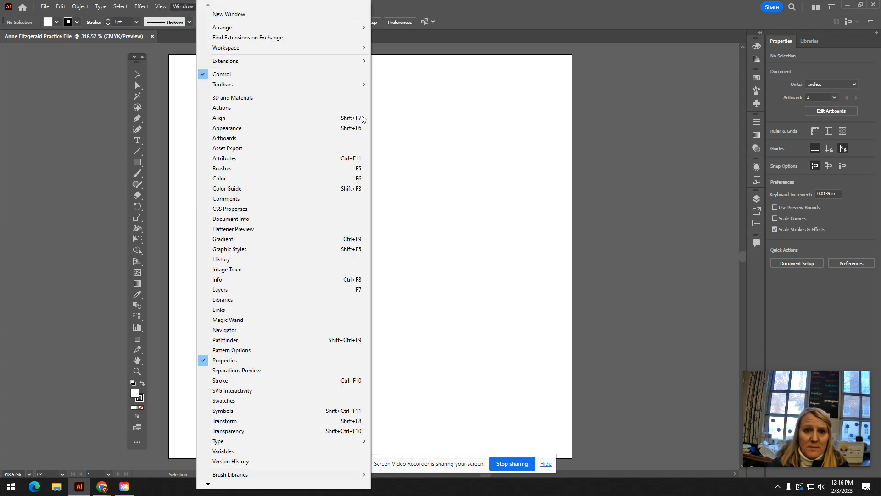
left_click(444, 109)
key("ctrl+r")
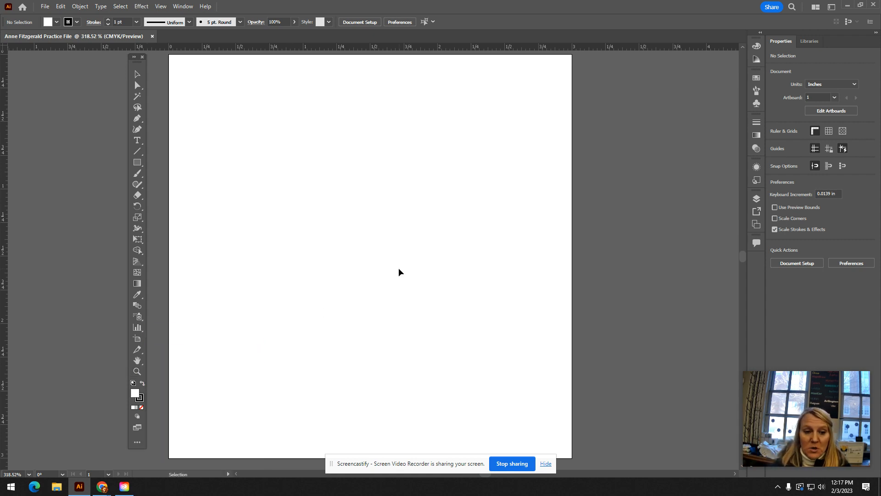
- Zoom in on the middle of the artboard to 1200% with the Zoom tool
left_click(137, 372)
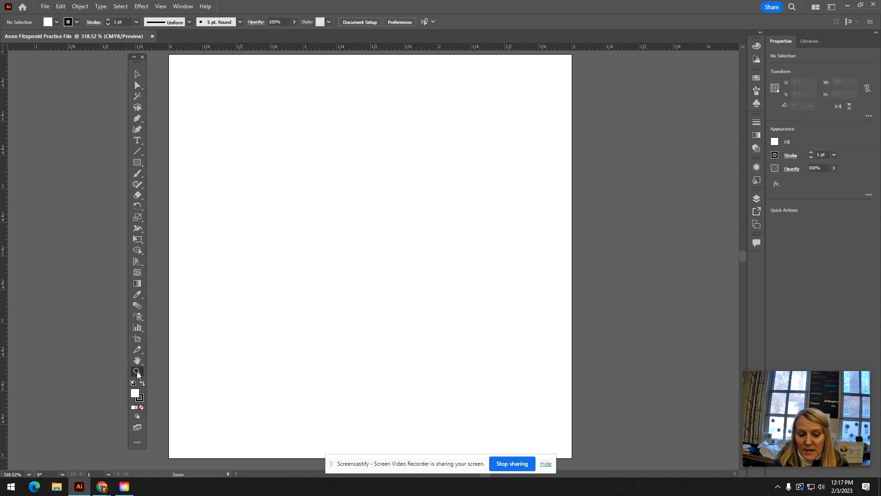
left_click(137, 74)
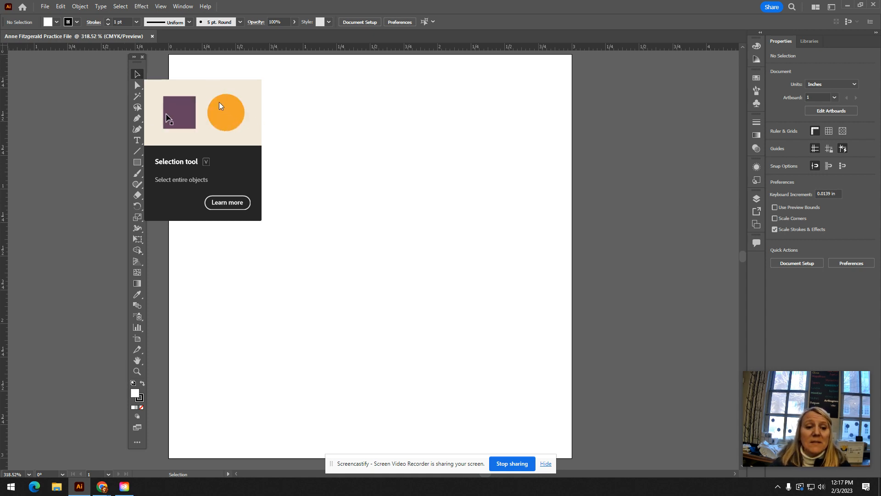
key("z")
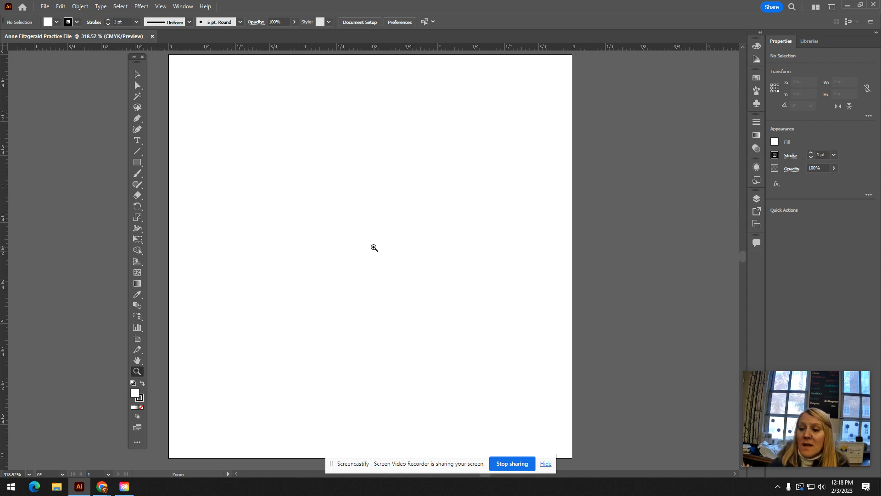
left_click(374, 247)
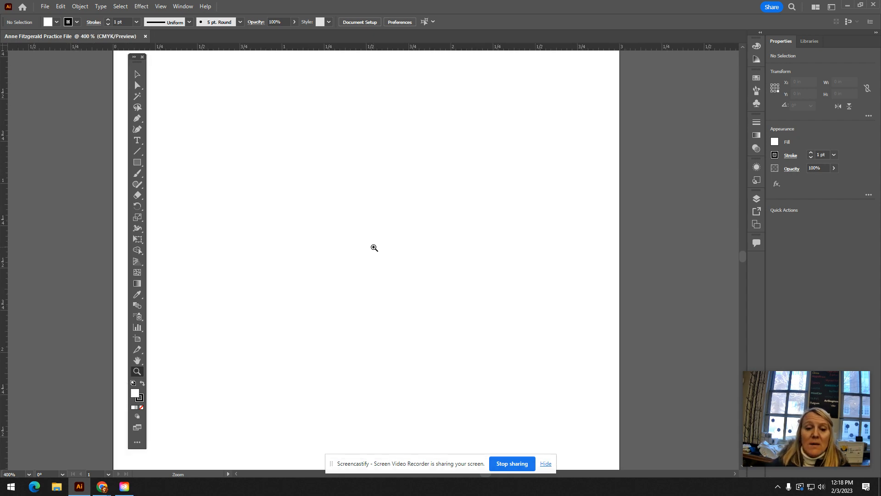
left_click(374, 247)
left_click(374, 248)
left_click(374, 248)
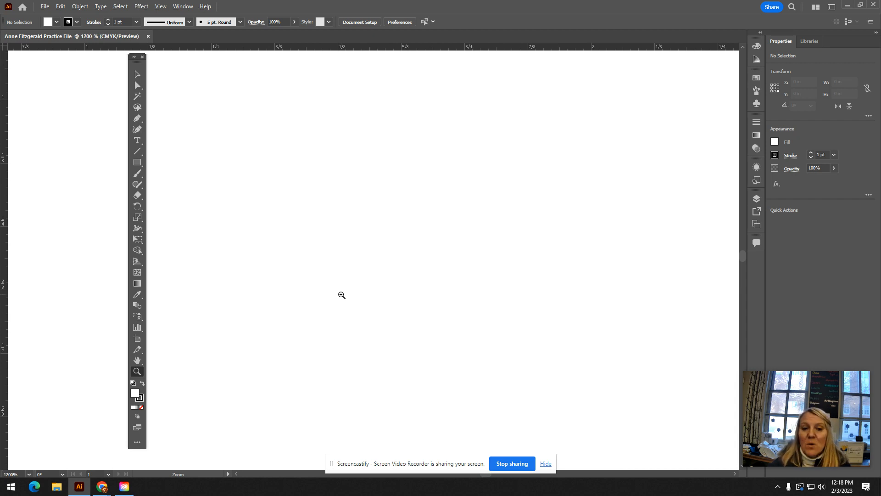
- Zoom out to 200% with the Zoom tool so the whole artboard fits in view
left_click(342, 295, "alt")
left_click(341, 295, "alt")
left_click(340, 295, "alt")
left_click(340, 294, "alt")
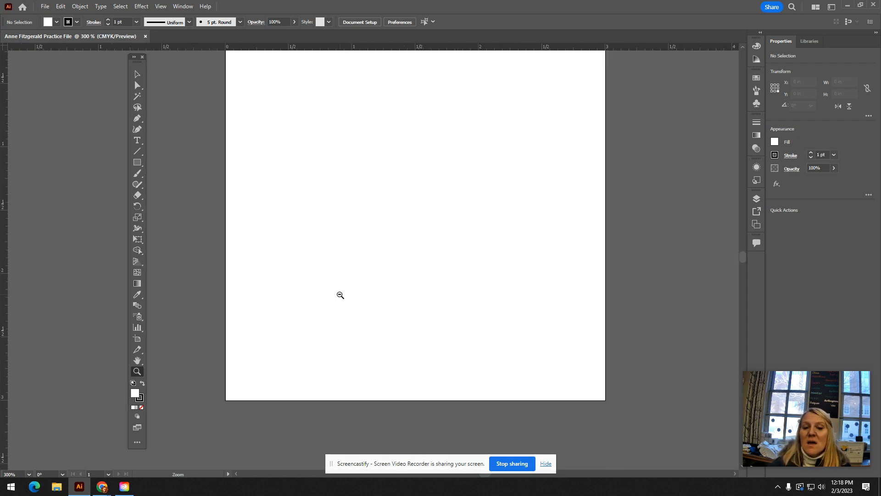
left_click(340, 294, "alt")
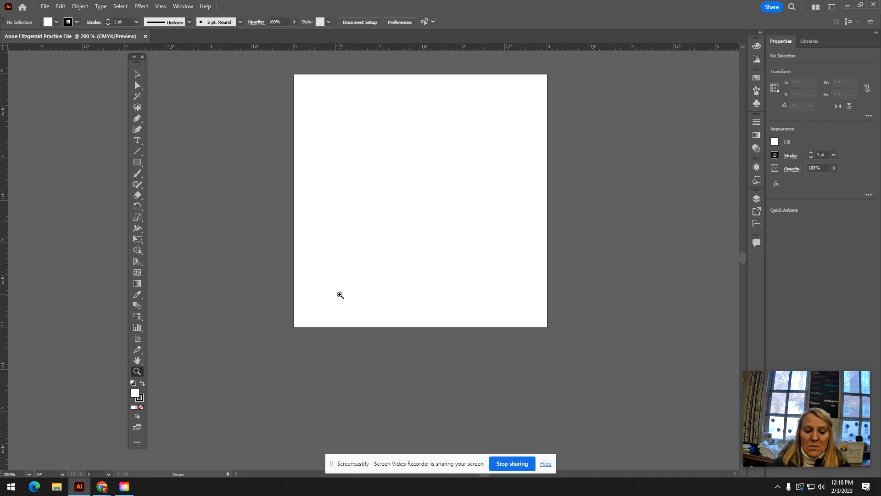
- Zoom in to 400% near the artboard's lower-left corner, and zoom back out to 150%
left_click(341, 296)
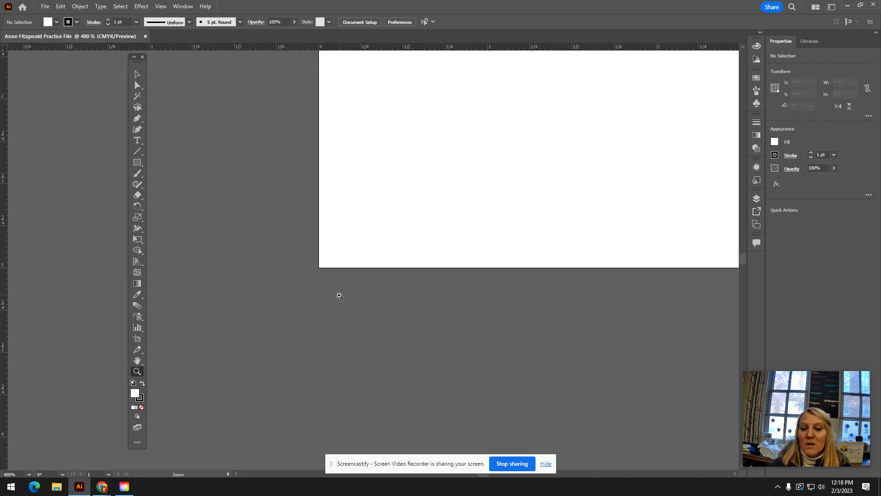
left_click(398, 246, "alt")
left_click(398, 245, "alt")
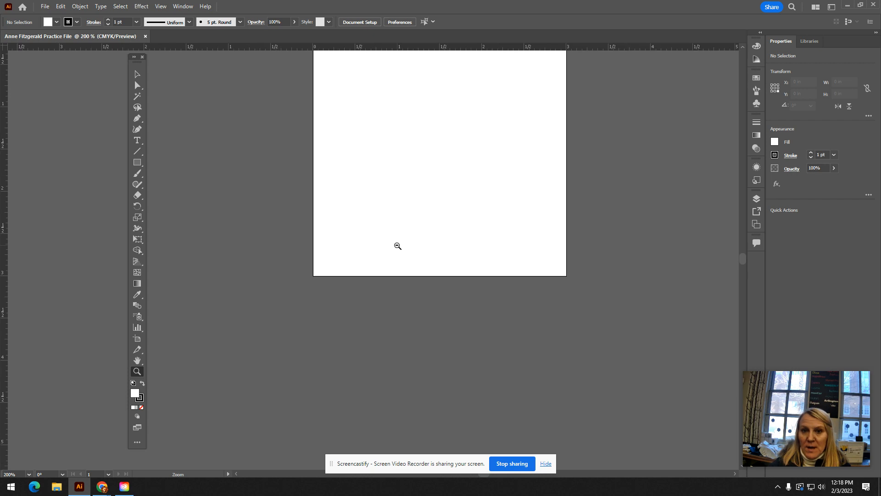
left_click(397, 246, "alt")
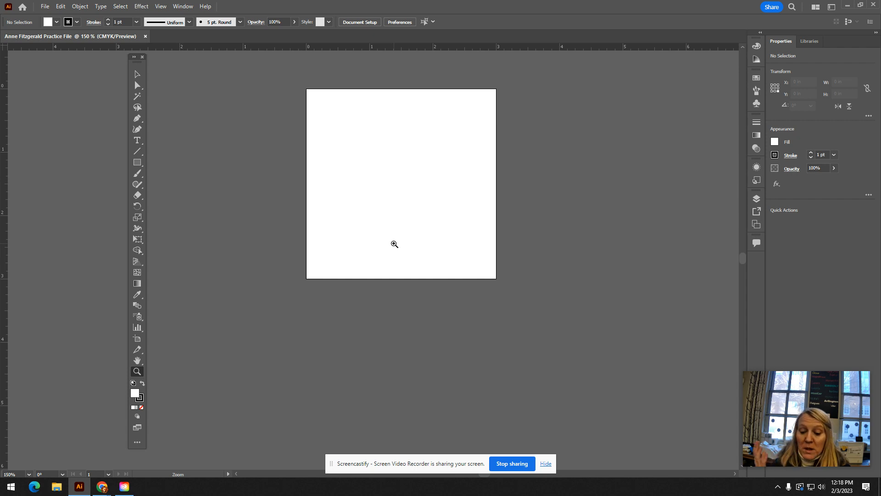
- Return to the Selection tool and zoom in to 800% without activating the Zoom tool
key("plus")
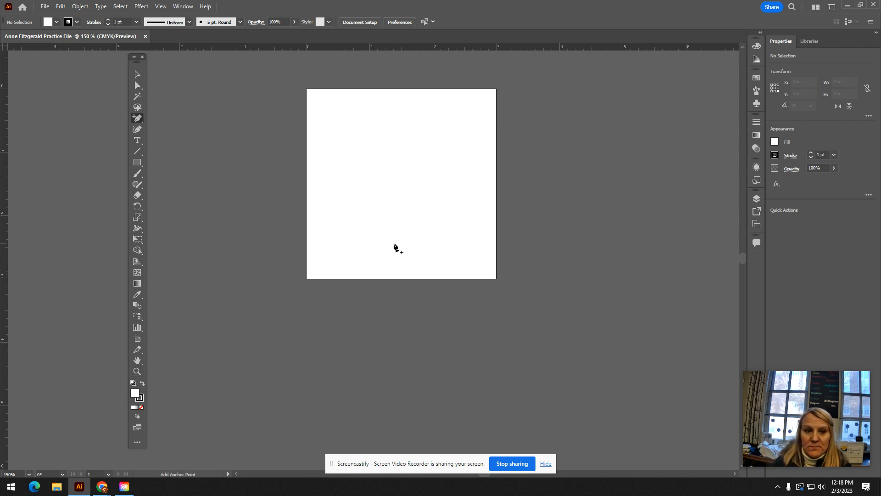
left_click(137, 74)
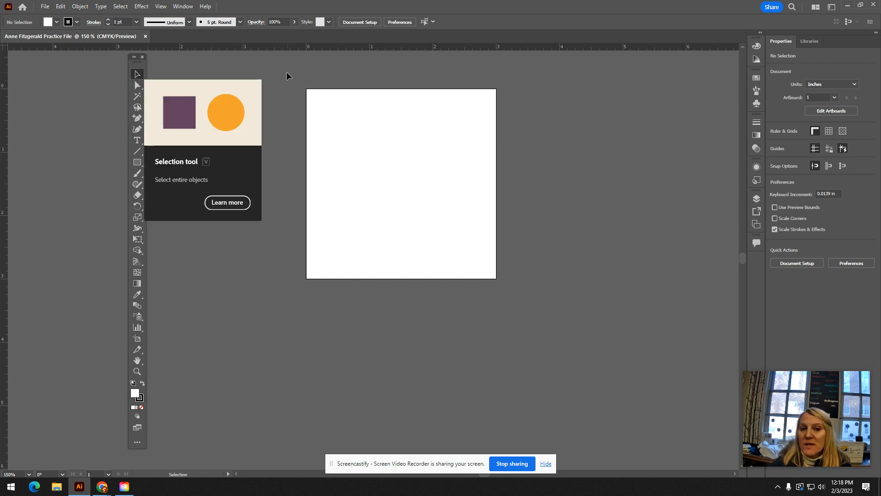
key("ctrl+plus")
key("ctrl+plus")
- Zoom out in increments to 100% while keeping the Selection tool active
key("ctrl+plus")
key("ctrl+plus")
key("ctrl+plus")
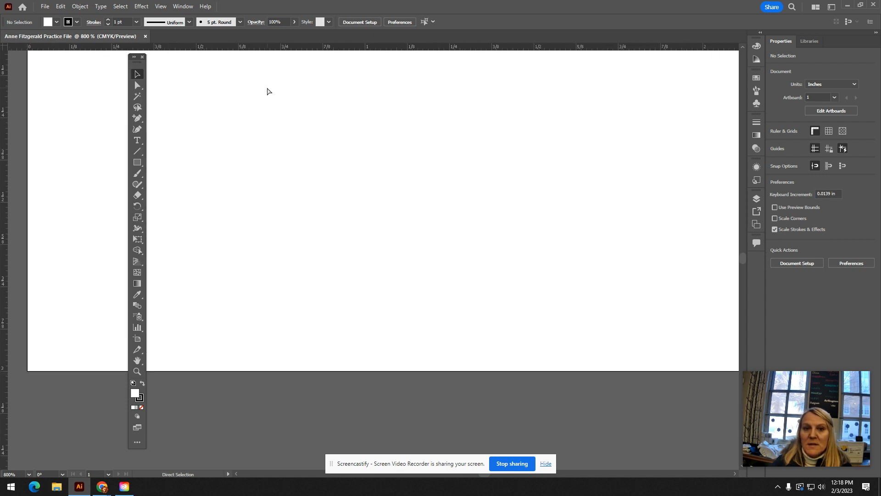
key("ctrl+minus")
key("ctrl+minus")
key("ctrl+minus")
key("ctrl+plus")
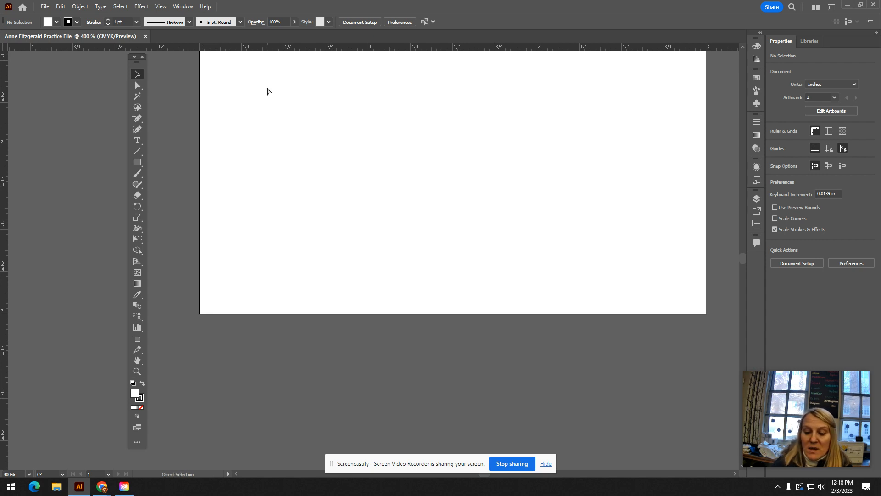
key("ctrl+minus")
key("ctrl+minus")
key("ctrl+minus")
key("ctrl+minus")
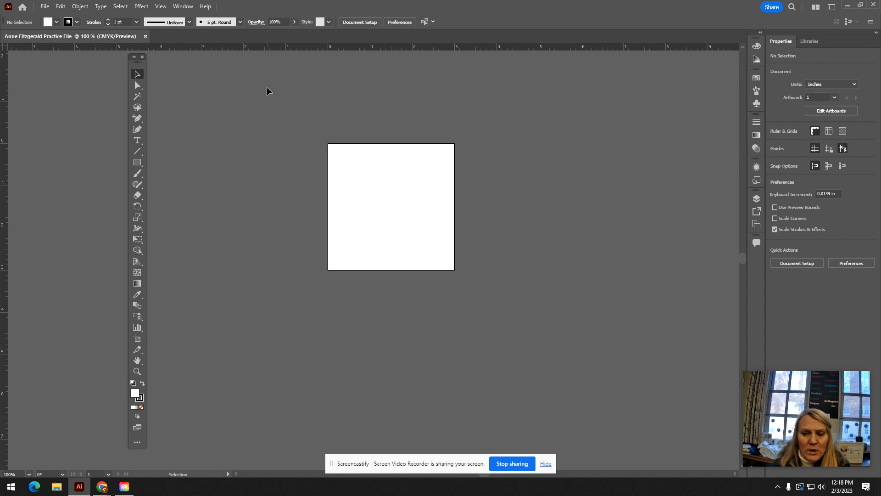
- Zoom in to 400%, scroll up the artboard, and zoom out to 300%
key("ctrl+plus")
key("ctrl+plus")
key("ctrl+plus")
key("ctrl+plus")
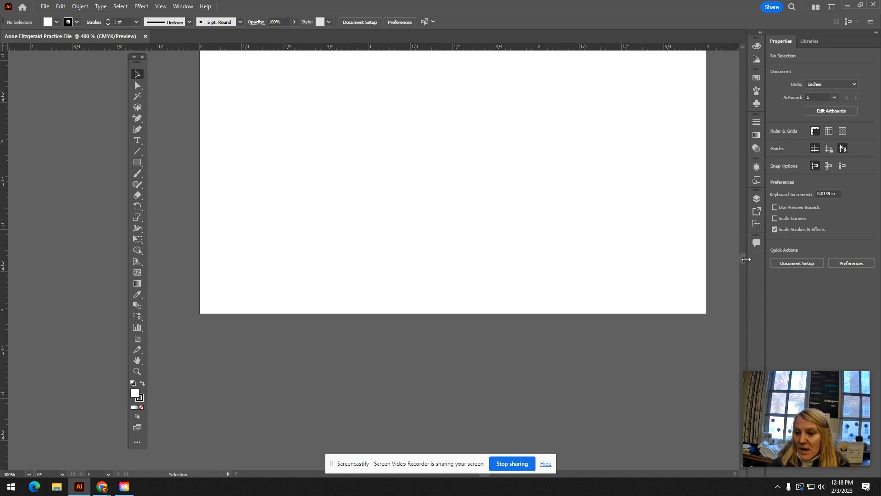
left_click_drag(745, 258, 745, 255)
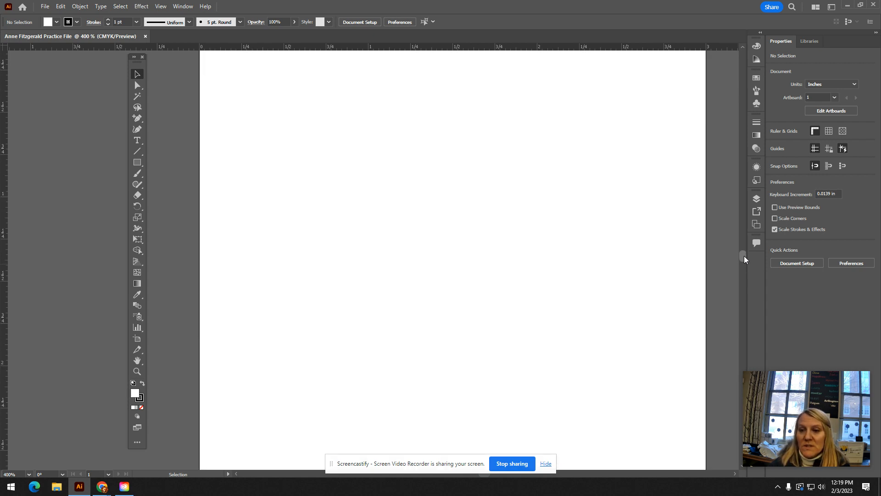
key("ctrl+minus")
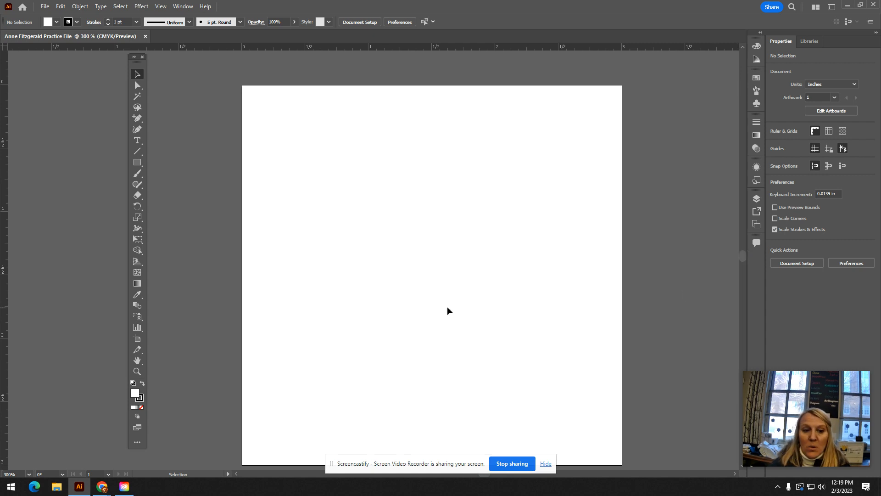
- Zoom to 200% and back to 300% with the Zoom tool active, and scroll the view down and sideways
left_click(141, 371)
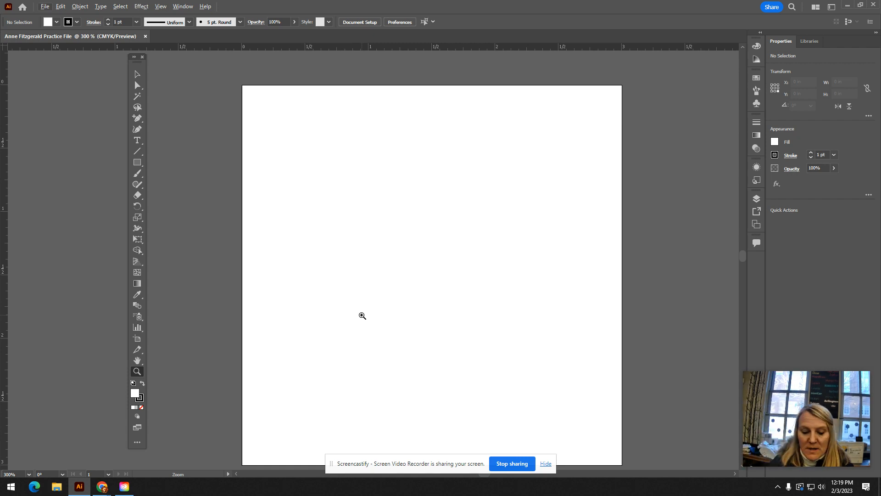
key("ctrl+minus")
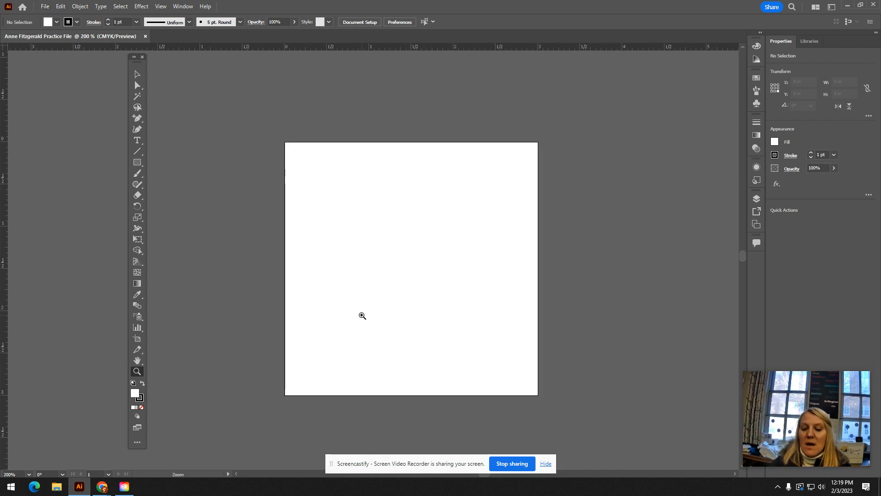
key("ctrl+plus")
mouse_move(743, 257)
left_mouse_down()
mouse_move(744, 265)
mouse_move(744, 258)
left_mouse_up()
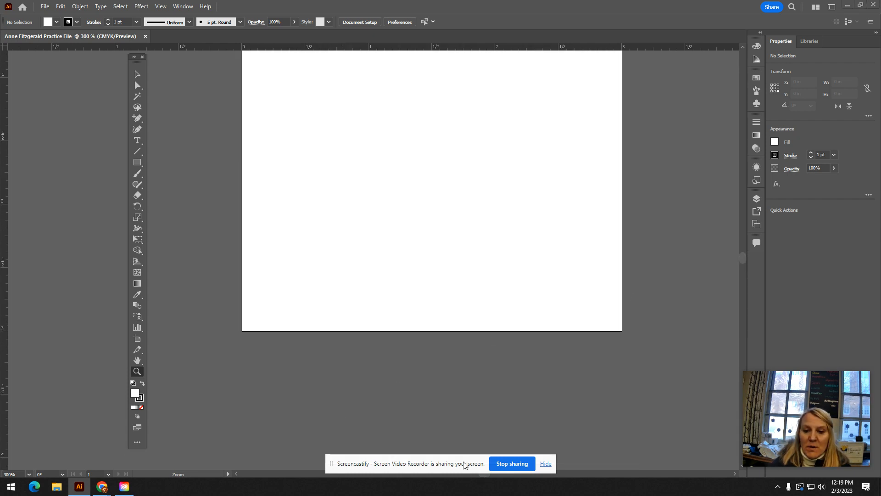
left_click_drag(471, 466, 337, 421)
mouse_move(475, 473)
left_mouse_down()
mouse_move(466, 473)
mouse_move(480, 474)
left_mouse_up()
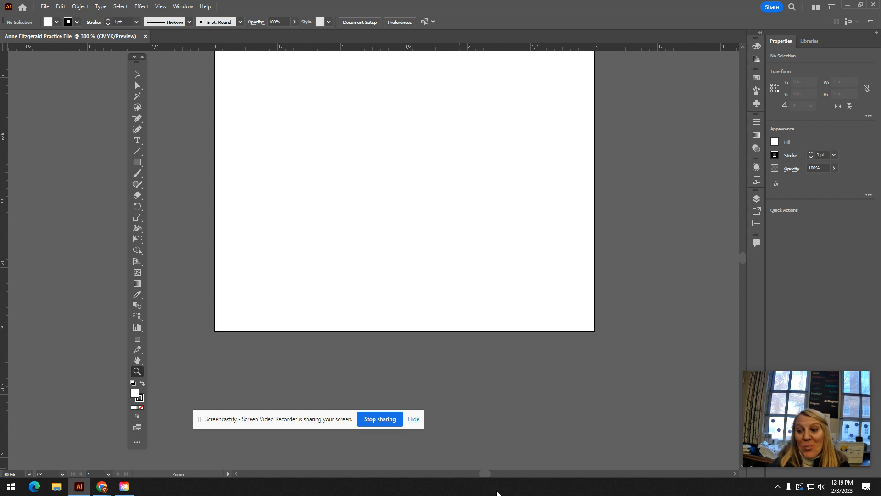
left_click_drag(289, 420, 283, 451)
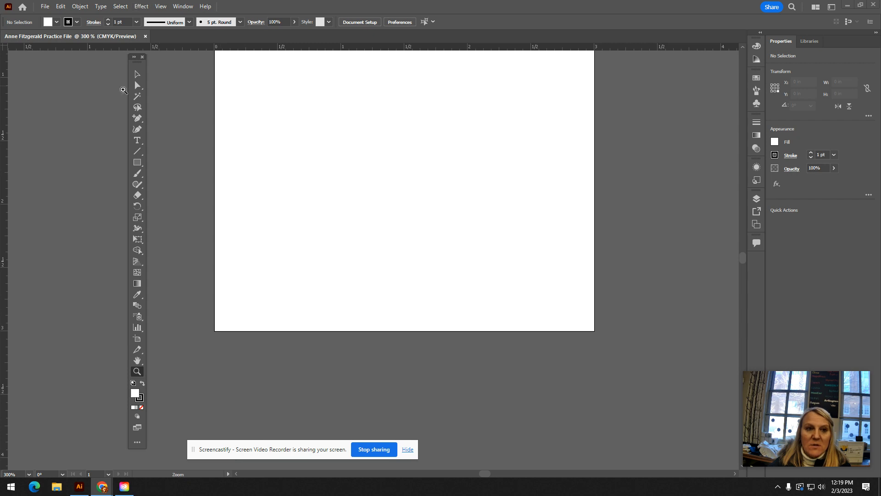
- Pan with the Hand tool until the whole artboard is in view
left_click(137, 75)
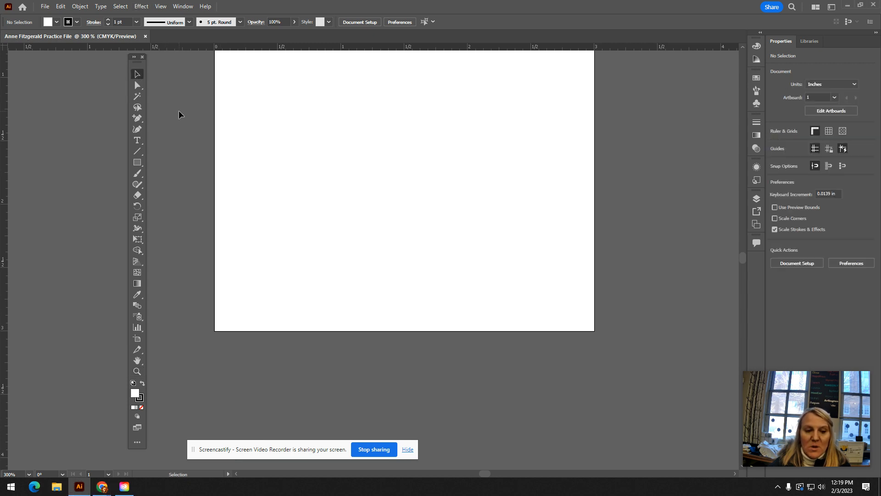
key("h")
left_click_drag(470, 118, 500, 340)
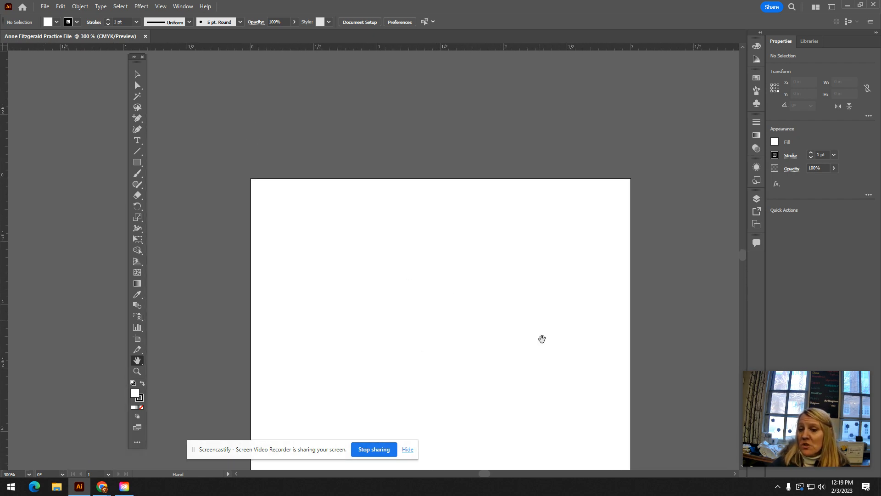
left_click_drag(438, 363, 464, 275)
left_click_drag(510, 353, 464, 252)
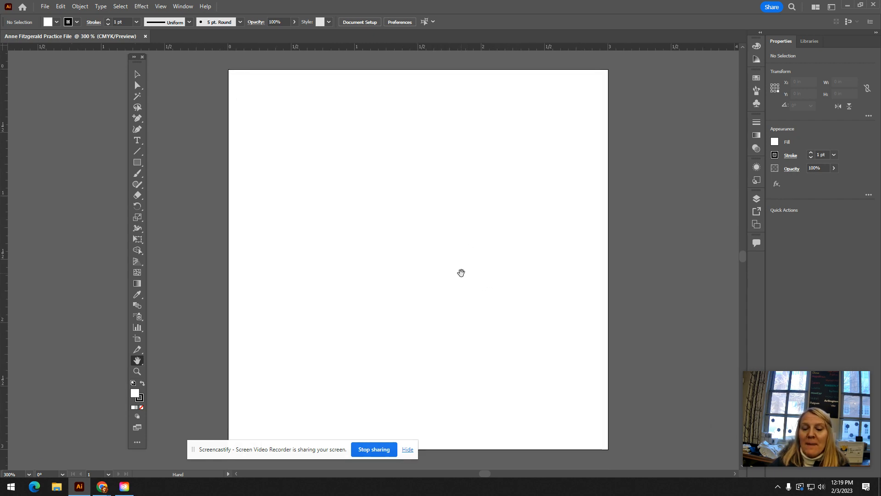
- Reactivate the Selection tool and pan the artboard slightly to the right using the temporary Hand tool
left_click(137, 74)
key("space")
left_click_drag(413, 231, 461, 279)
key("space")
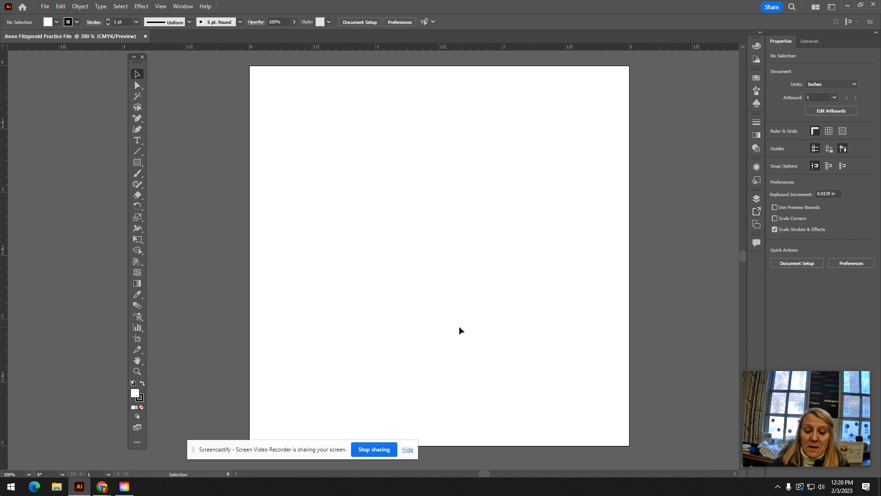
- Pan the artboard with the temporary Hand tool, zoom in to 600%, and pan to the artboard's lower-left corner
key("space")
left_click_drag(488, 234, 488, 260)
left_click_drag(459, 259, 466, 224)
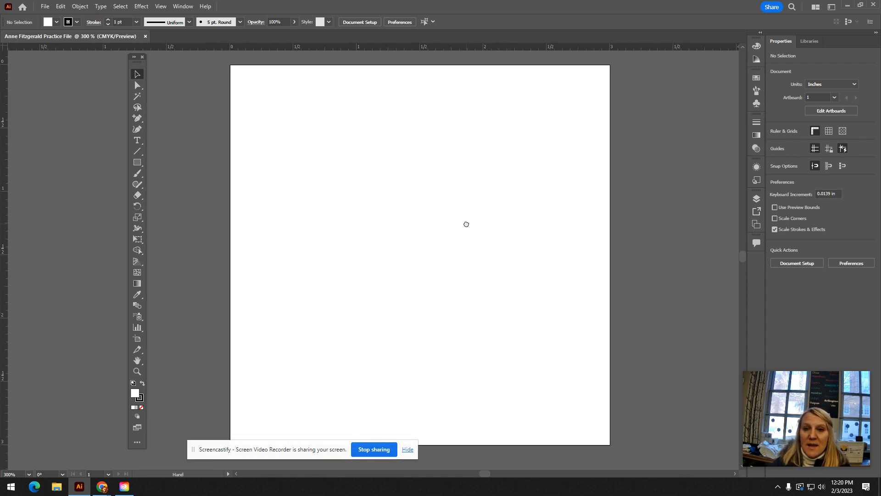
key("ctrl+plus")
key("ctrl+plus")
key("plus")
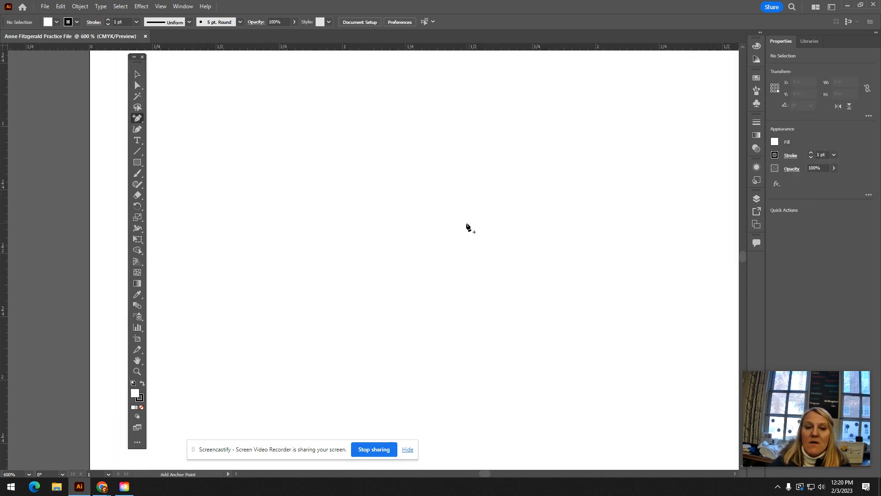
key("space")
left_click_drag(351, 342, 433, 183)
left_click_drag(392, 284, 403, 230)
left_click_drag(379, 313, 510, 273)
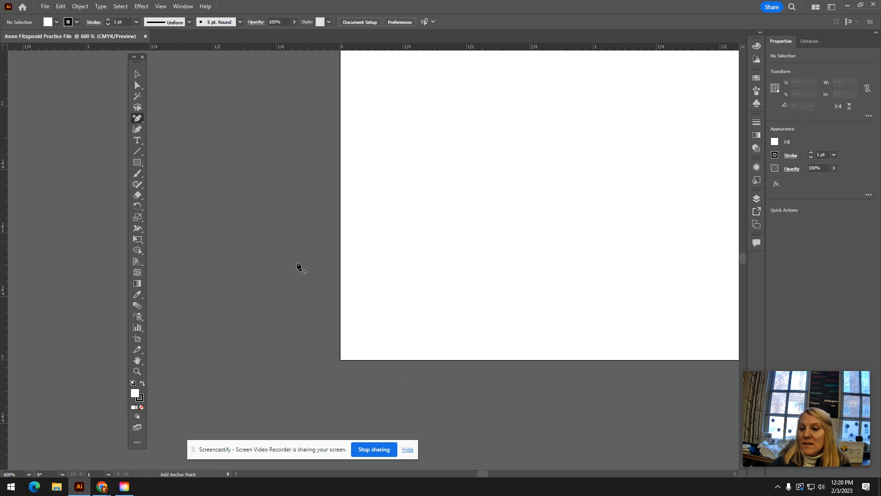
- Zoom in to 1600% and pan to bring the artboard's lower-left corner back toward the middle of the view
key("space")
left_click_drag(453, 301, 531, 276)
key("ctrl+equal")
key("ctrl+equal")
key("ctrl+equal")
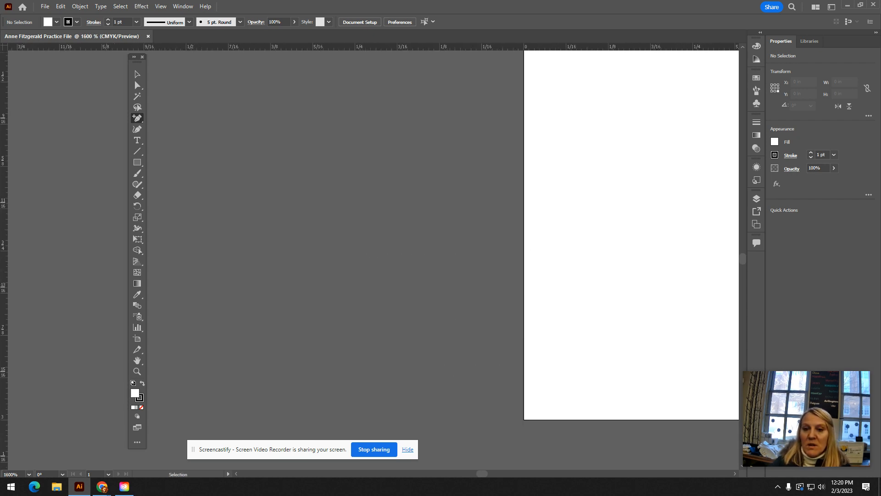
key("space")
left_click_drag(662, 328, 498, 274)
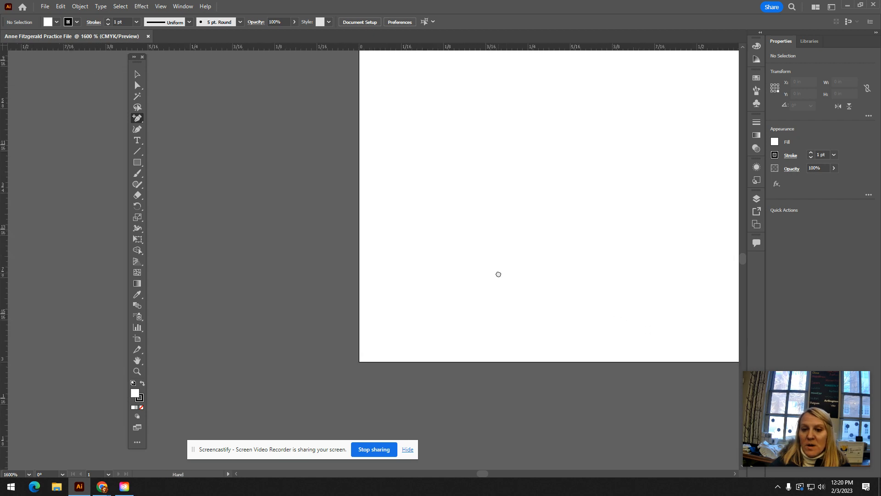
- Zoom back out to 300% and pan until the whole artboard is in view
key("ctrl+minus")
key("ctrl+minus")
key("ctrl+minus")
key("ctrl+minus")
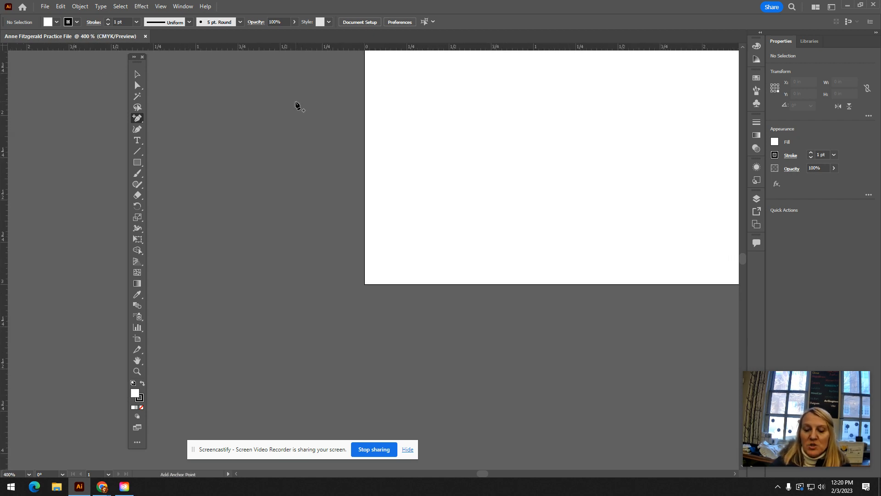
key("ctrl+minus")
key("space")
left_click_drag(645, 156, 518, 314)
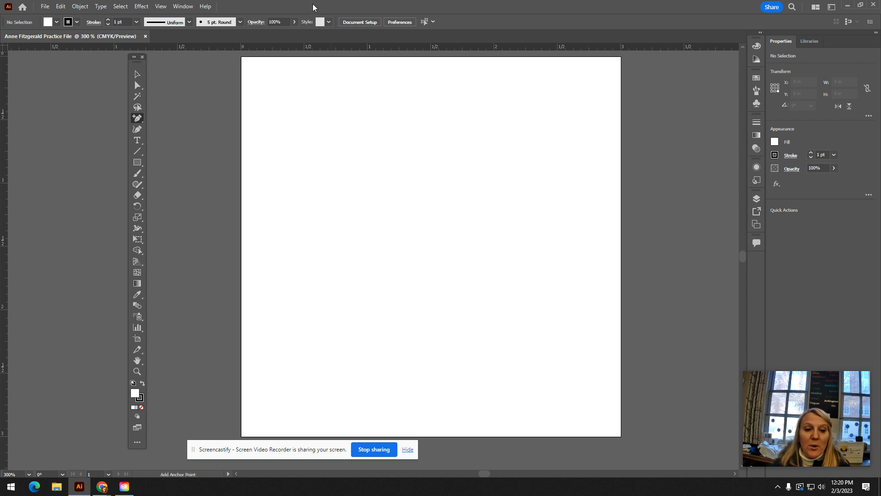
- Shrink the artboard with the Artboard tool to about 1.73 in high from the bottom edge and about 2.05 in wide from the left edge
left_click(137, 340)
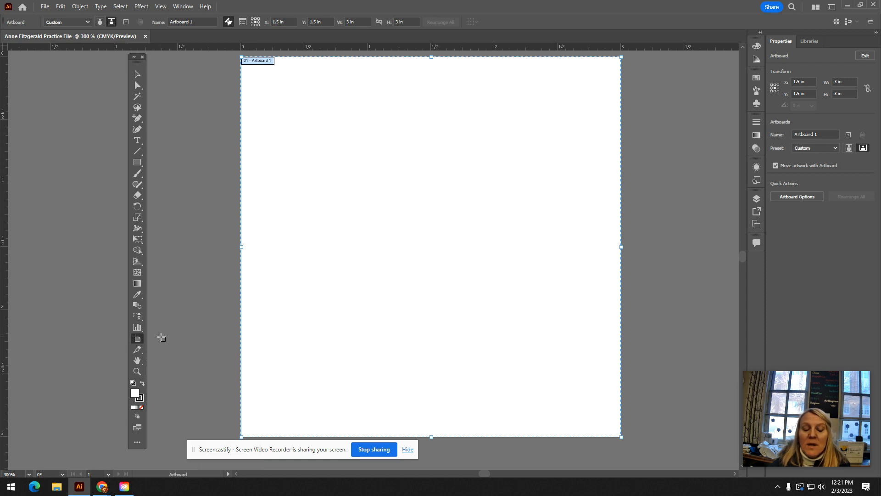
left_click_drag(431, 437, 435, 281)
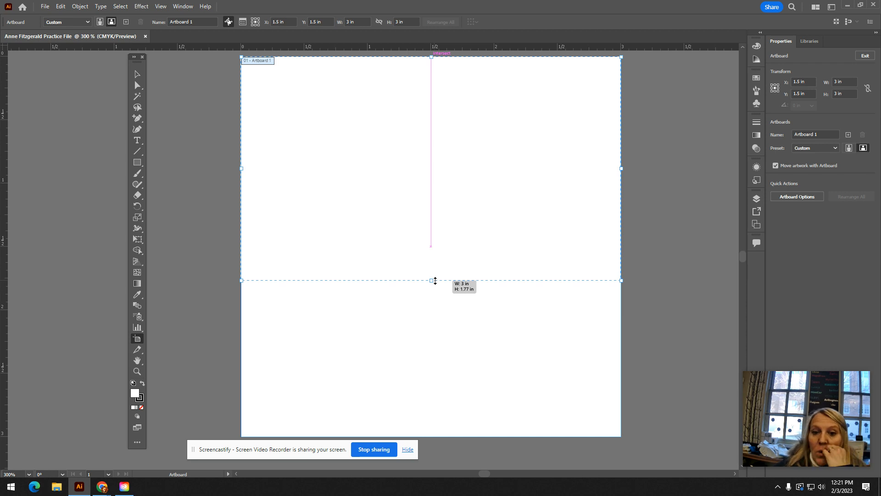
left_click_drag(435, 281, 437, 246)
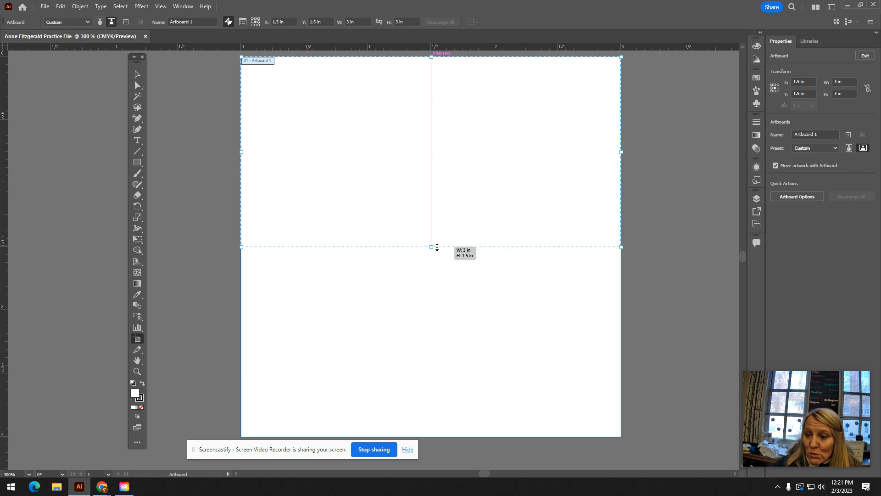
left_click_drag(437, 247, 437, 277)
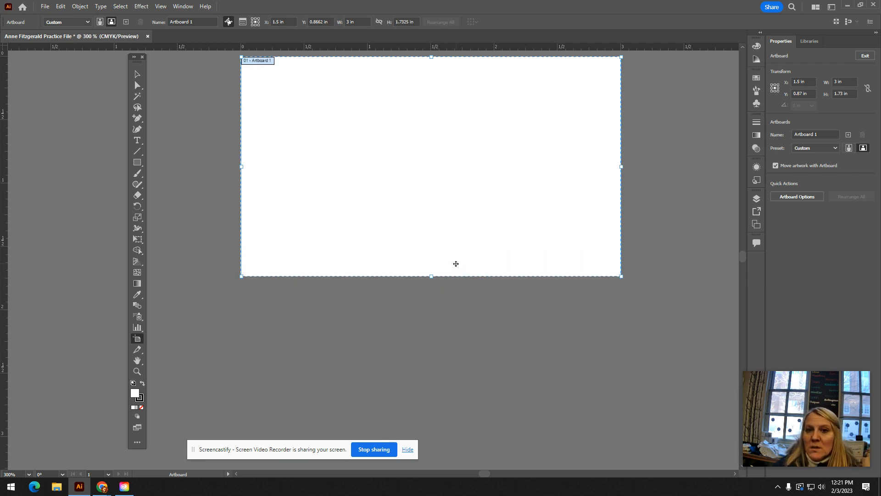
scroll(454, 264, "up", 1)
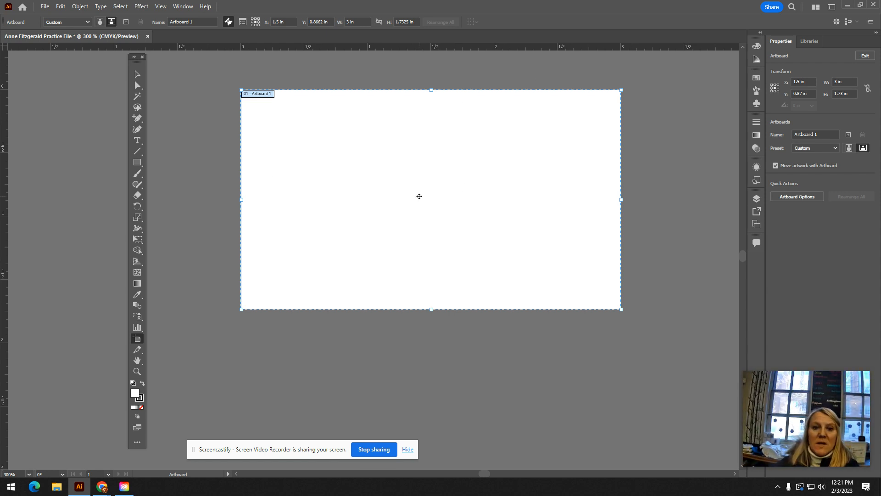
scroll(419, 196, "up", 2)
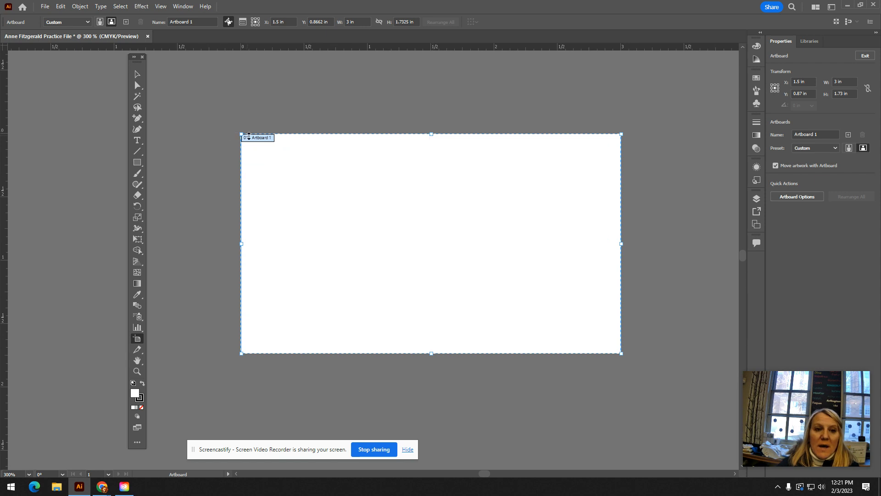
left_click_drag(242, 244, 362, 248)
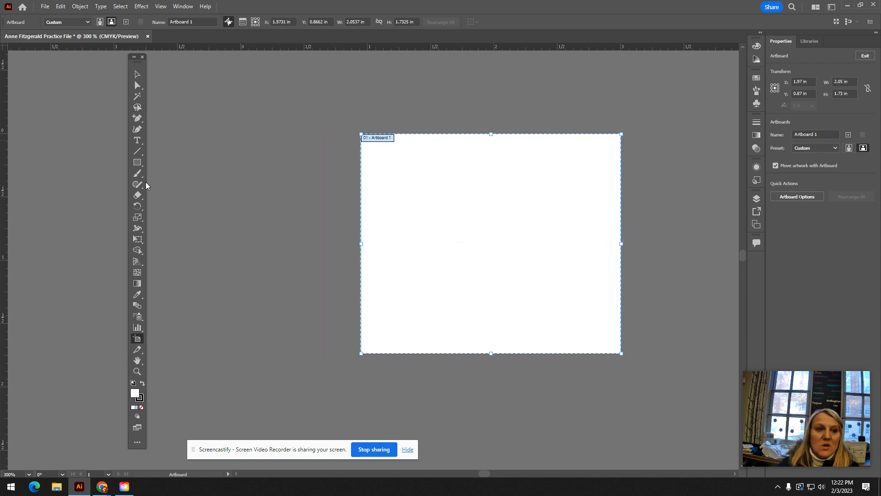
- Draw a rectangle about 1.32 by 0.94 in on the lower-right part of the artboard and fill it with orange
left_click(137, 163)
left_click(179, 161)
left_click_drag(430, 209, 596, 329)
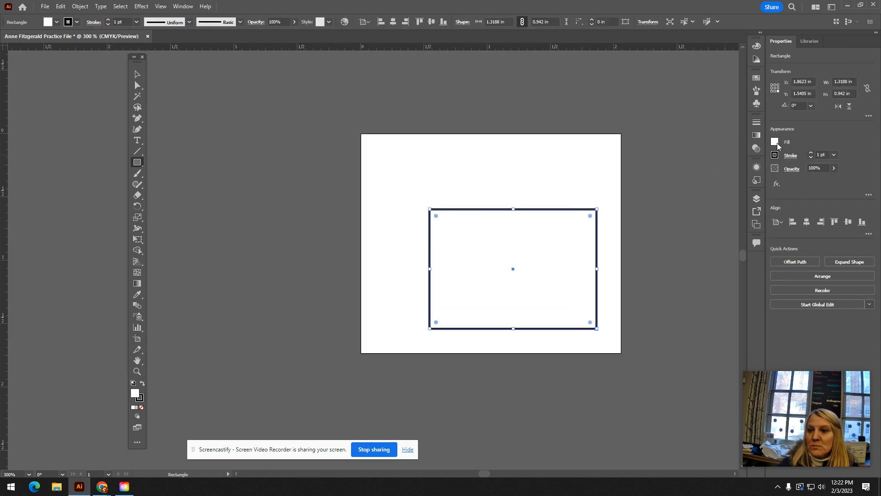
left_click(775, 142)
left_click(758, 175)
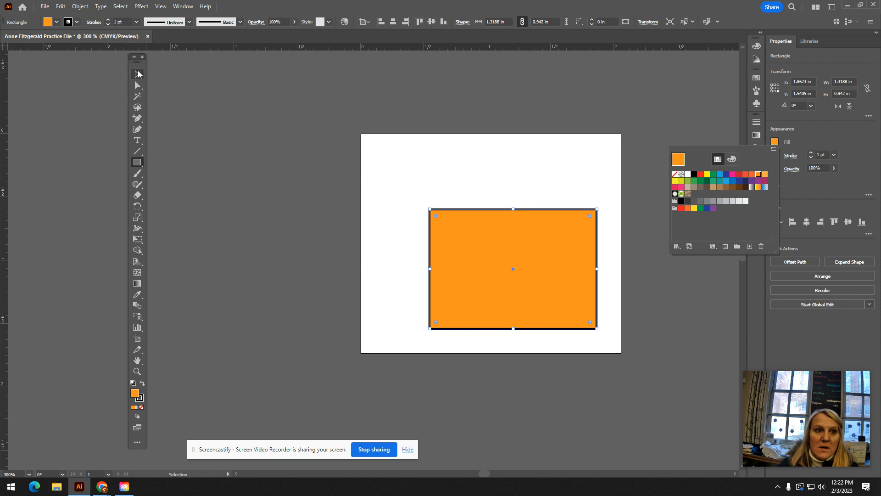
- Move the orange rectangle to the upper-left part of the artboard with the Selection tool, cancelling the accidental rectangle size dialog
left_click(138, 75)
left_click(468, 233)
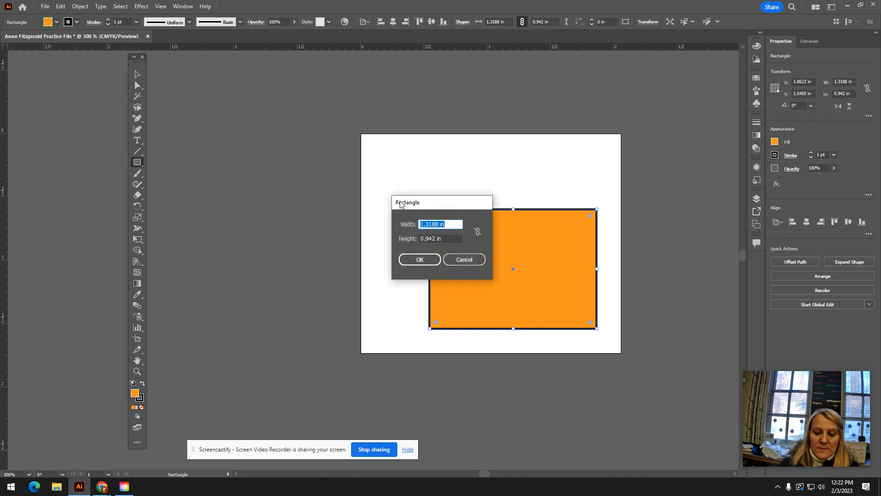
left_click(465, 259)
left_click(137, 75)
left_click_drag(443, 219, 395, 169)
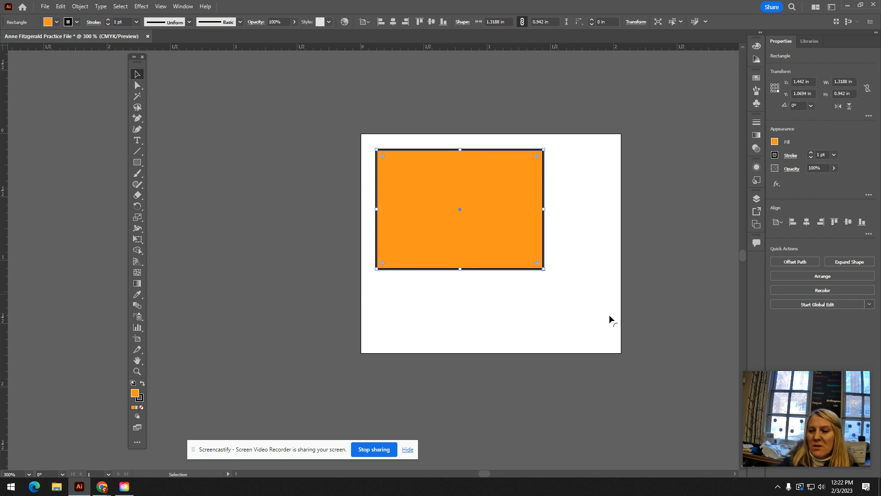
- Shrink the artboard around the orange rectangle to about 1.56 by 1.19 in, and return to the Selection tool
left_click(136, 339)
left_click_drag(488, 354, 488, 285)
left_click_drag(622, 210, 559, 211)
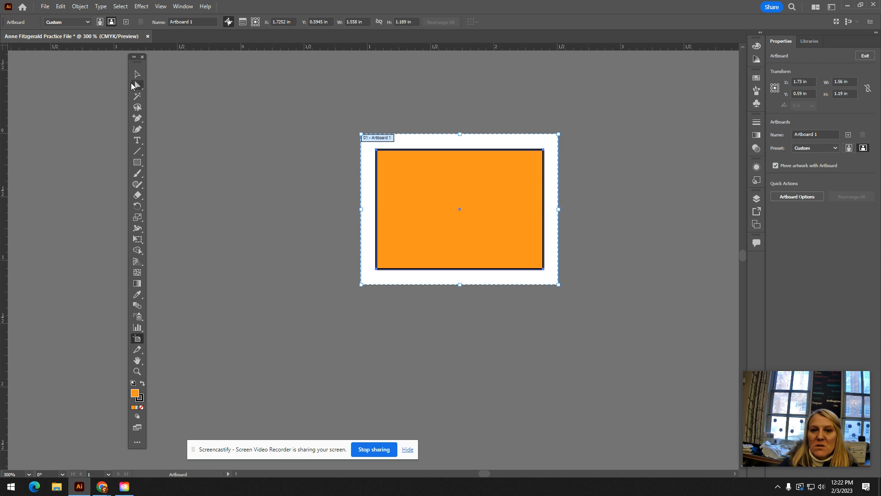
left_click(137, 74)
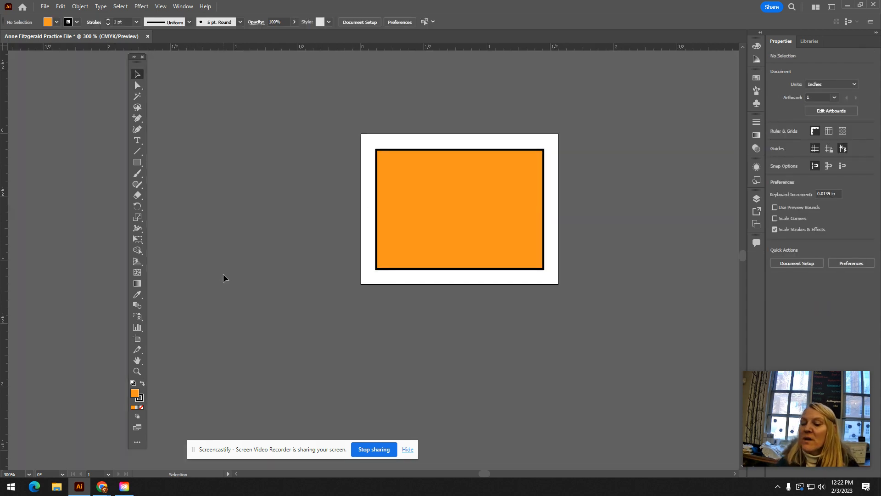
left_click_drag(254, 276, 249, 310)
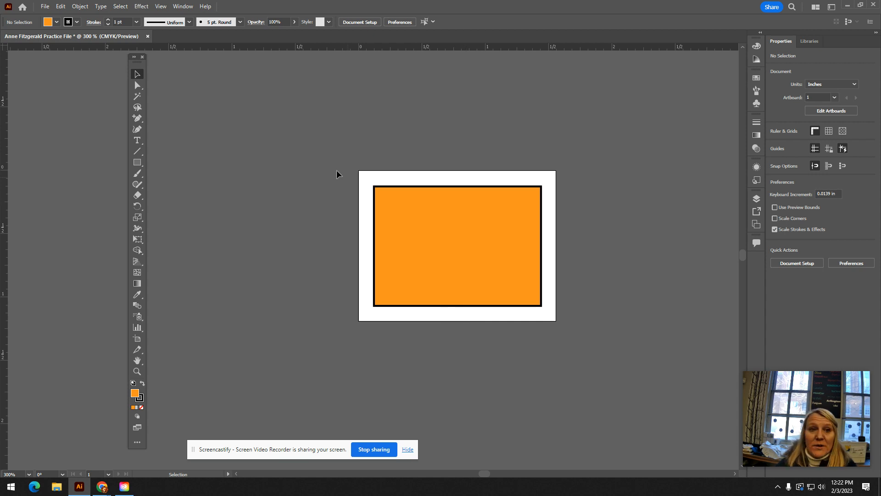
- Set the artboard's width to 3 in and height to 2 in in the Artboard Options
double_click(137, 338)
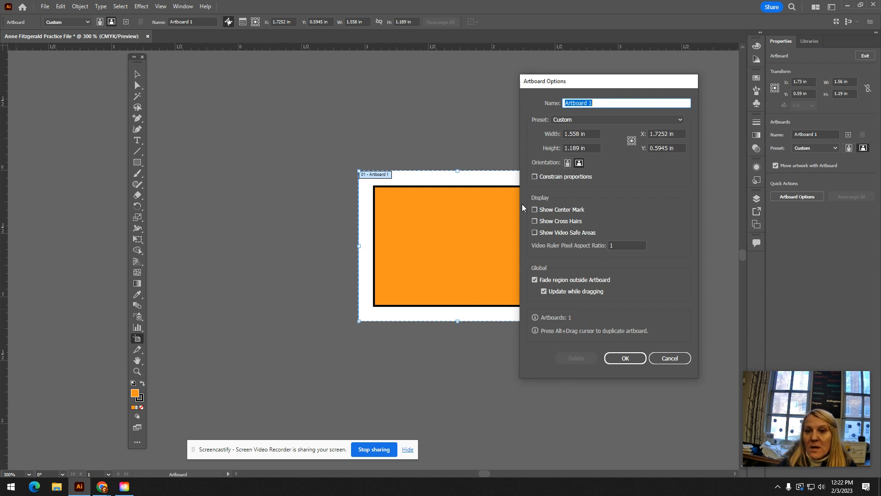
left_click(591, 134)
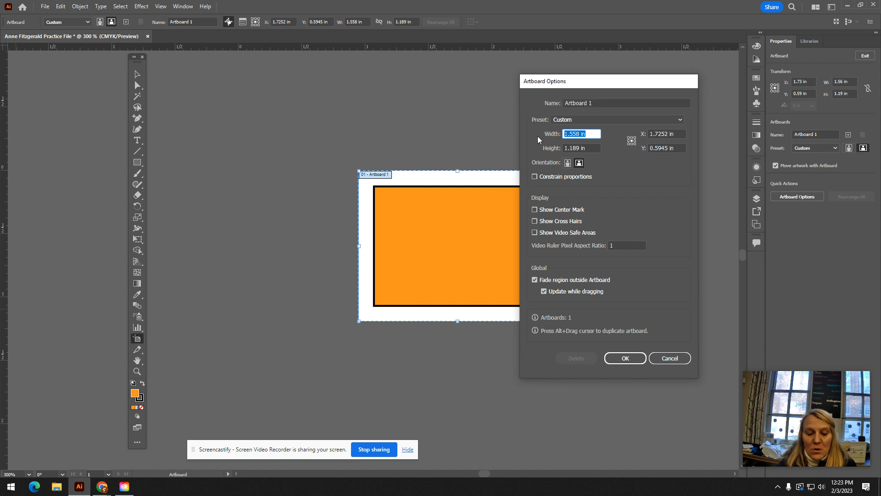
type("3")
key("Tab")
type("3")
key("BackSpace")
type("2")
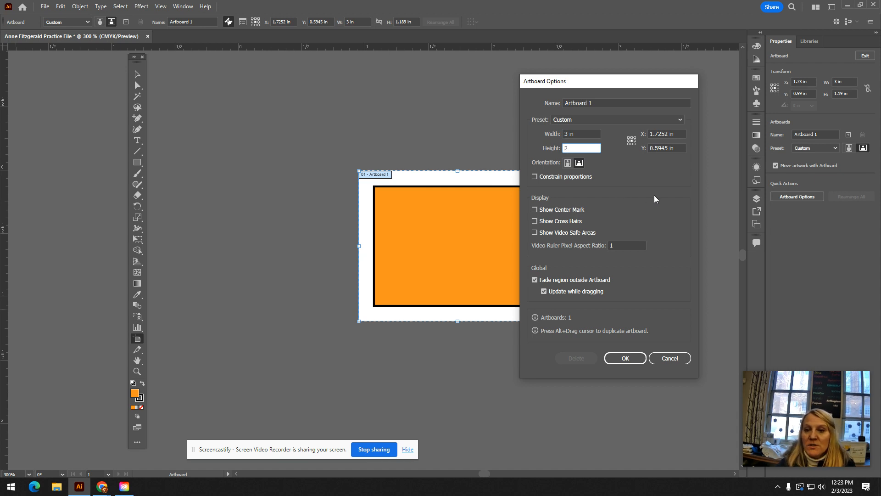
left_click(626, 358)
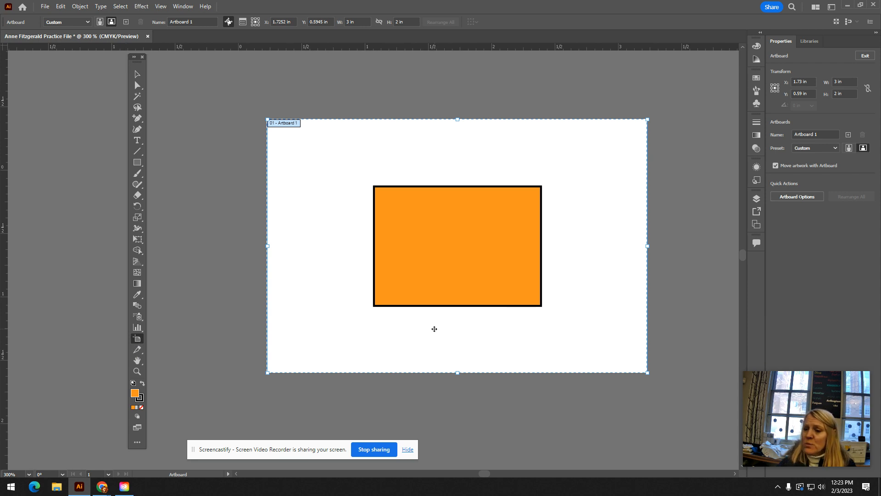
- Zoom out to 150%, display the Artboards panel, and examine its available artboard commands
key("ctrl+minus")
key("ctrl+minus")
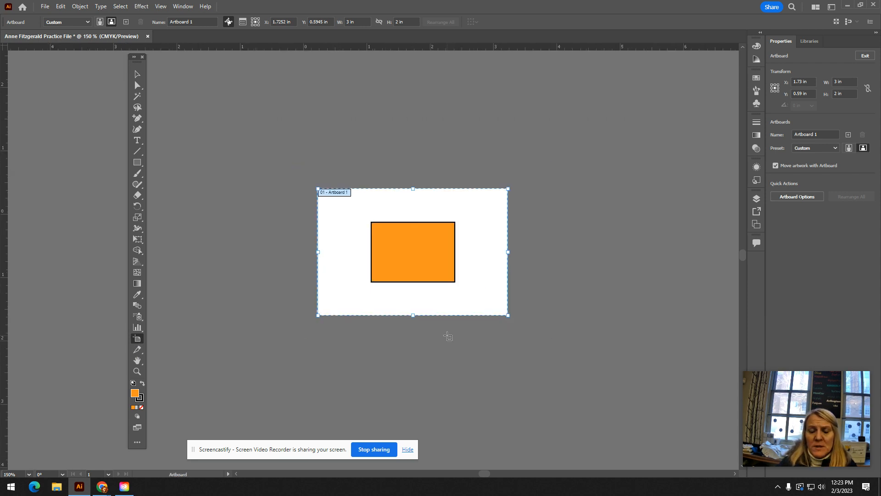
key("space")
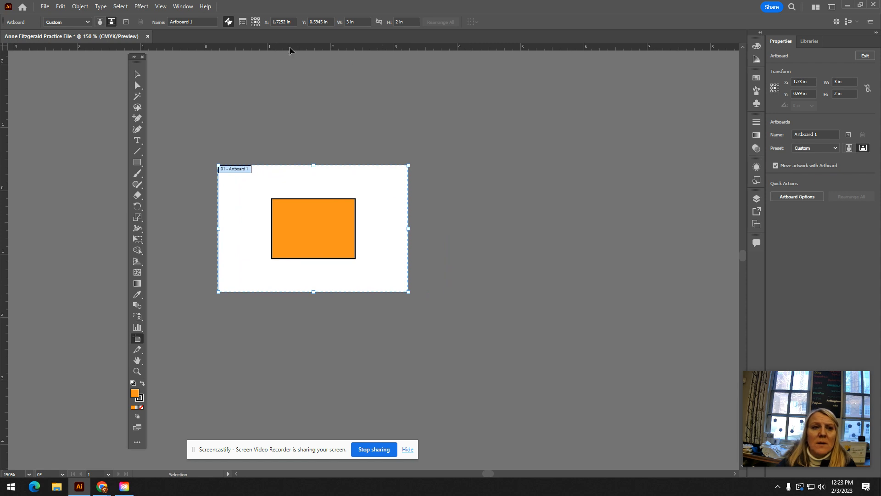
left_click(182, 6)
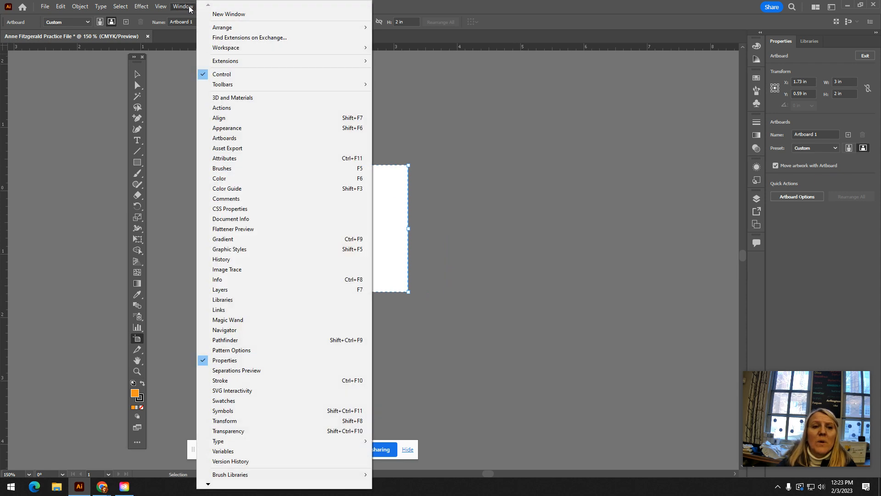
left_click(244, 140)
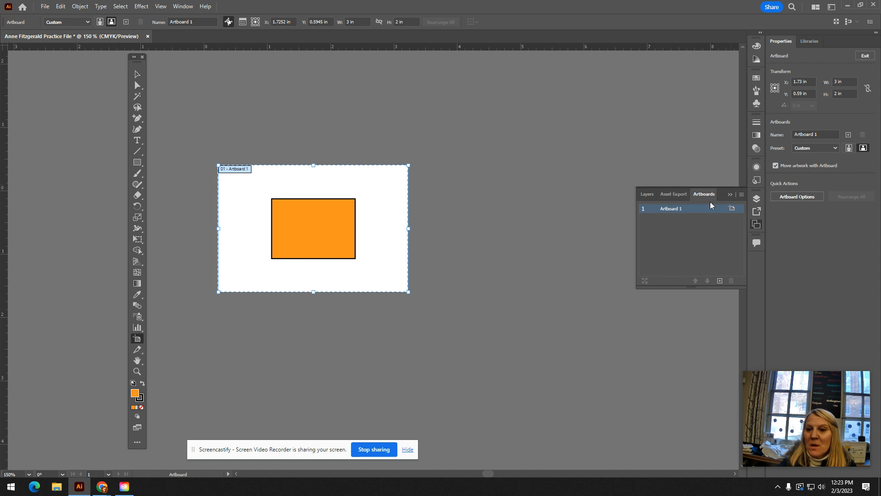
left_click(741, 195)
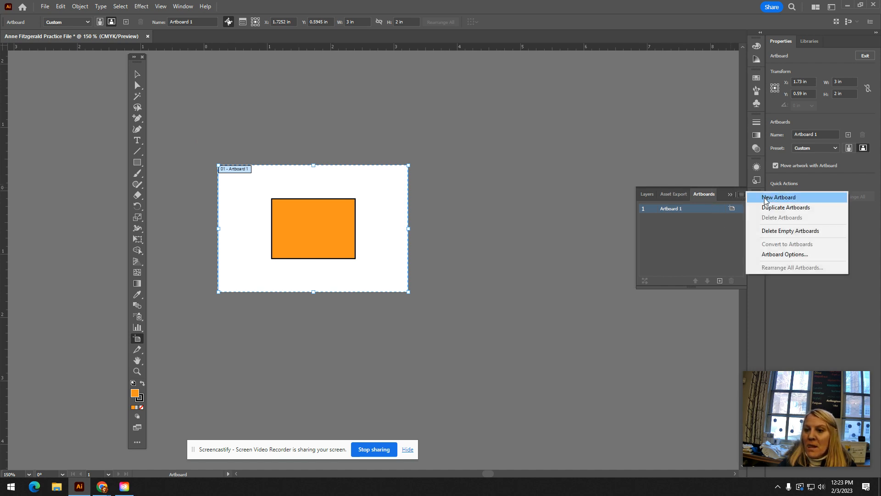
left_click(740, 198)
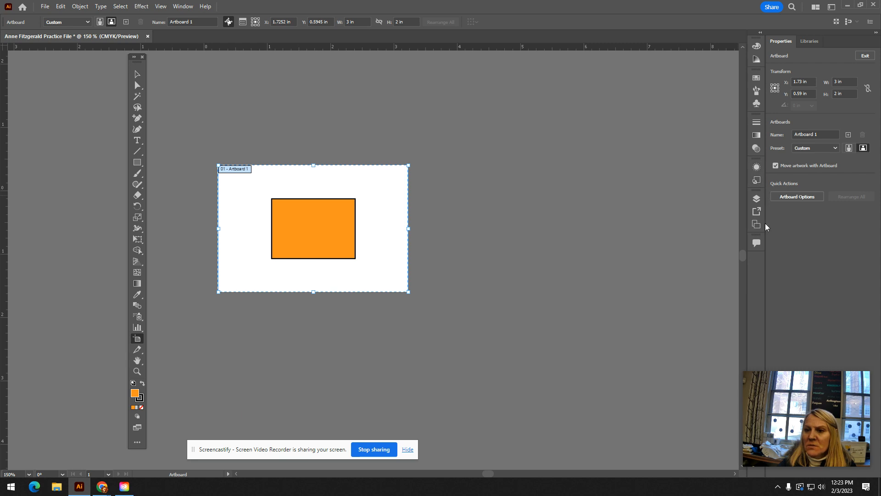
- Display the Artboards panel and rename the first artboard as Yellow Rectangle
left_click(196, 6)
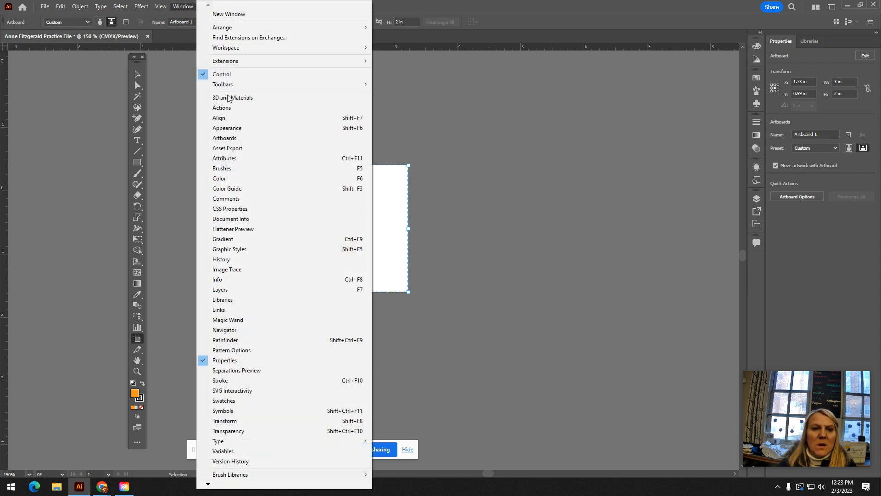
left_click(244, 131)
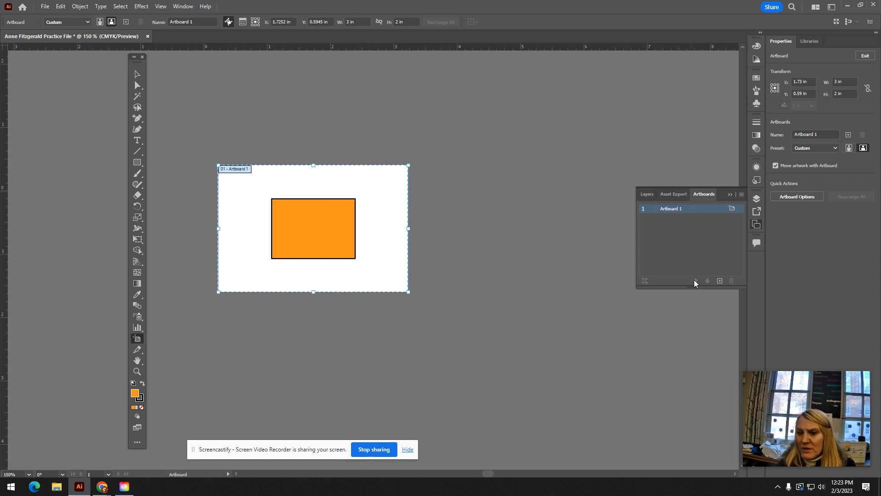
mouse_move(695, 287)
left_mouse_down()
mouse_move(695, 317)
mouse_move(694, 287)
left_mouse_up()
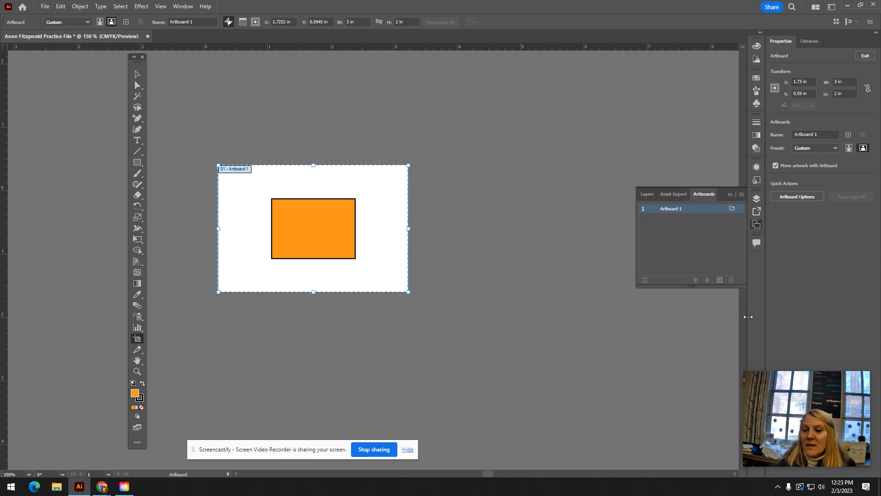
double_click(677, 212)
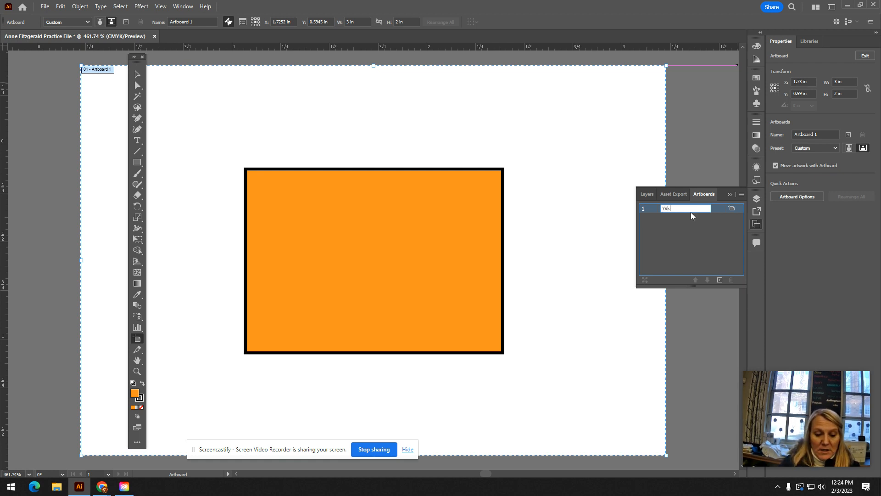
type("Yellow")
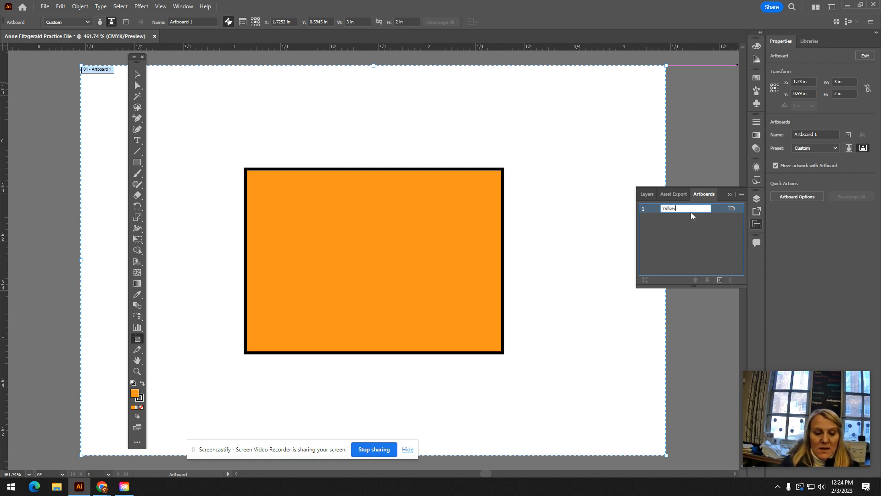
type(" Rectangle")
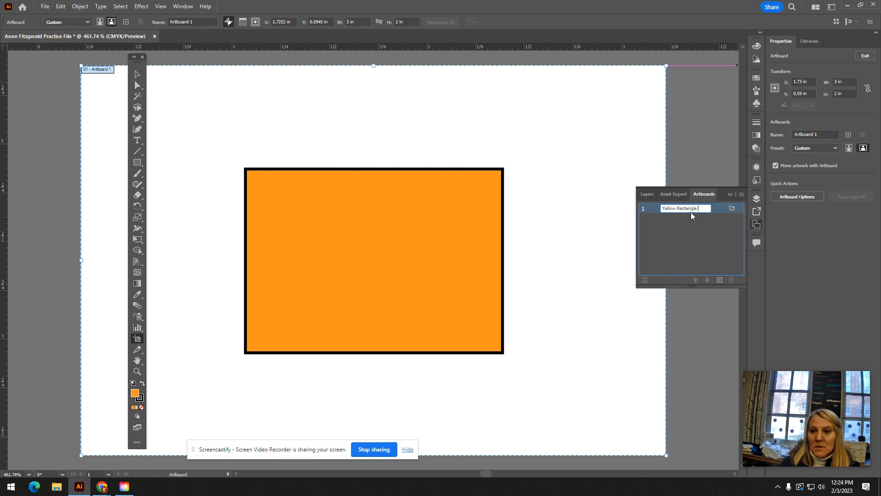
key("Return")
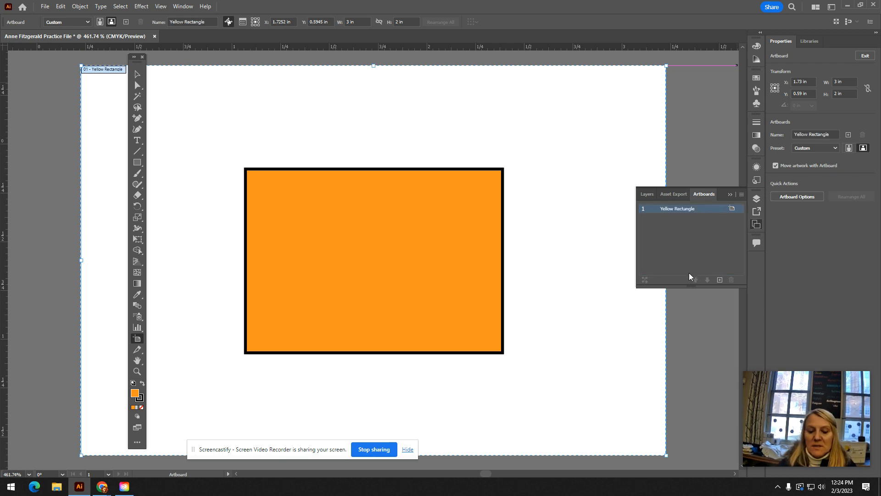
- Add a second artboard and name it Red Rectangle
key("ctrl+minus")
key("ctrl+minus")
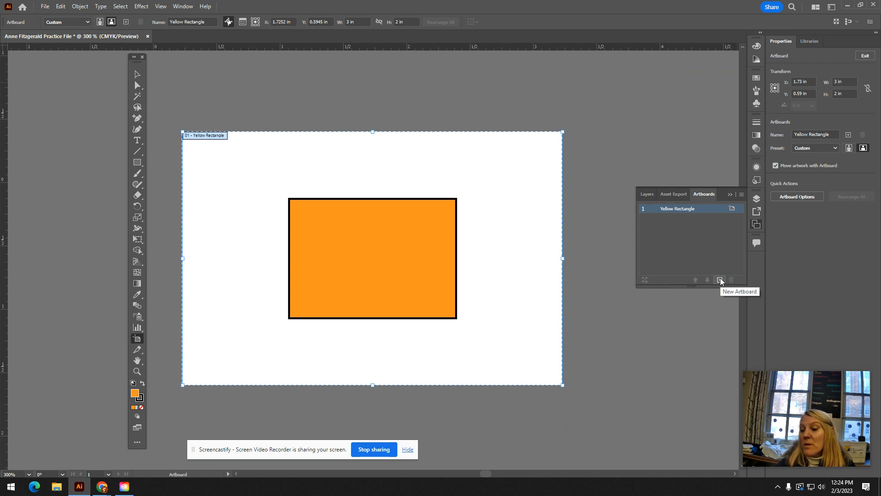
left_click(719, 280)
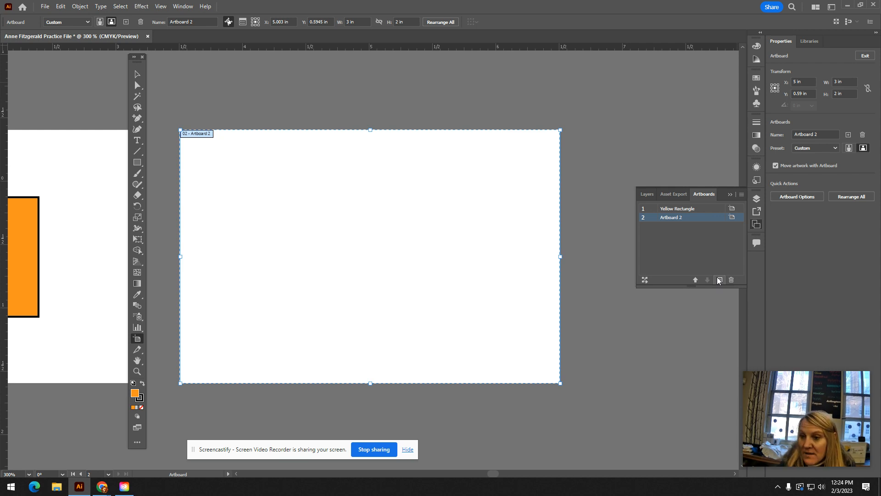
double_click(675, 216)
type("Red")
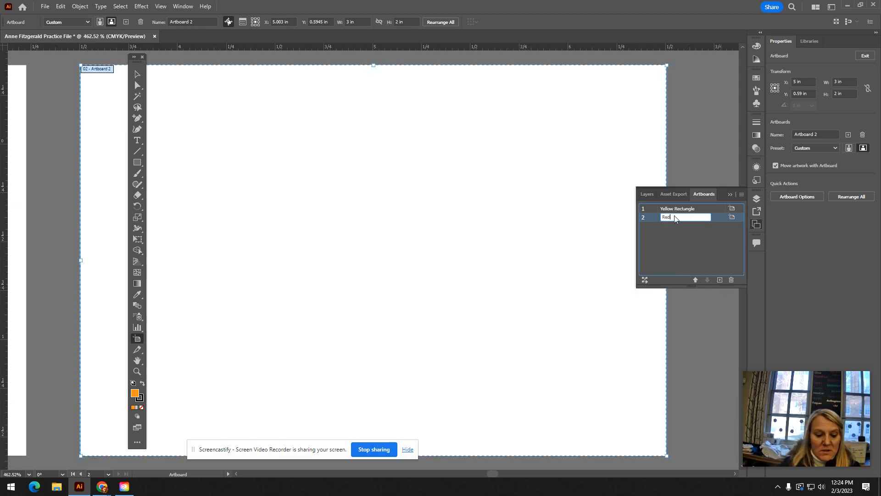
type(" Rectangle")
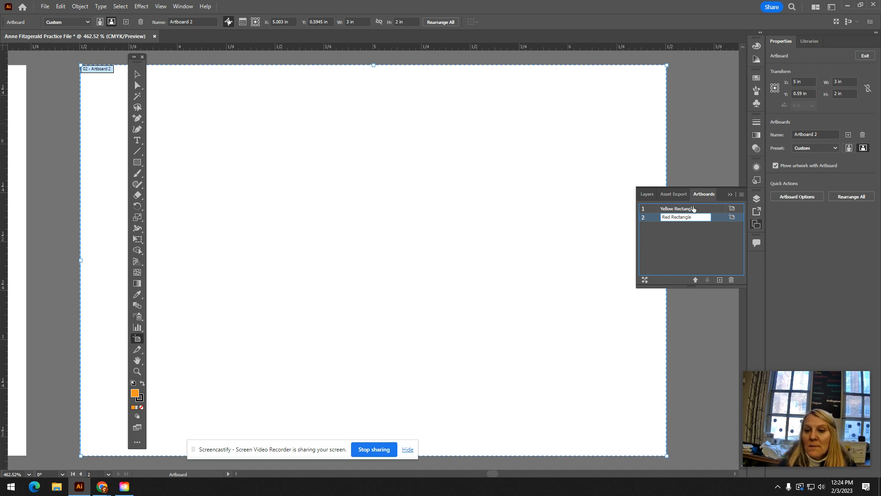
- Add a third artboard and name it Blue Rectangle
left_click(720, 280)
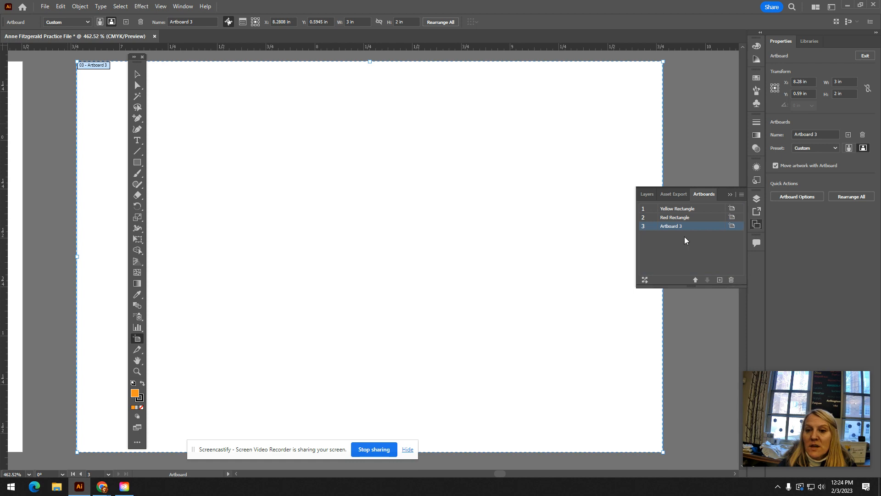
double_click(675, 226)
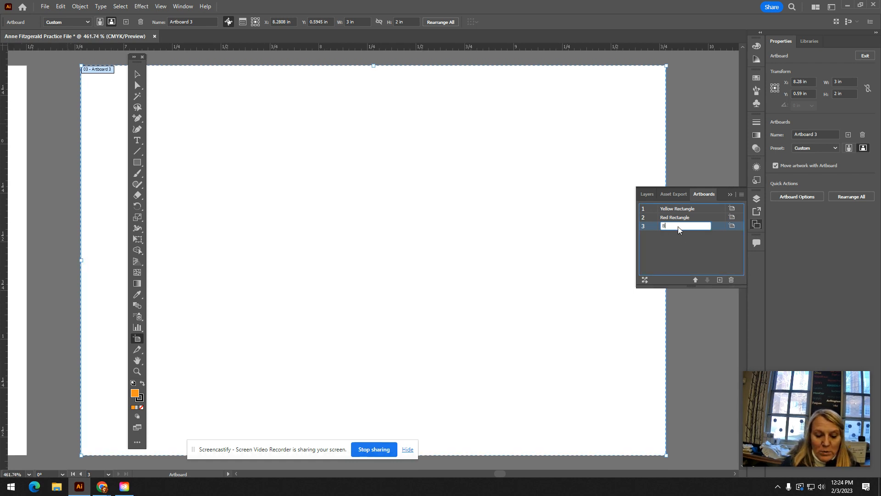
type("Blue Rectangle")
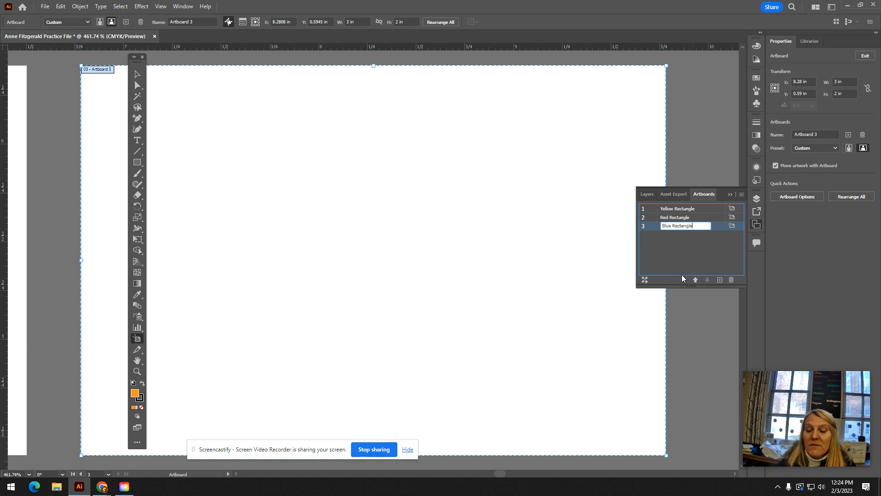
left_click(687, 307)
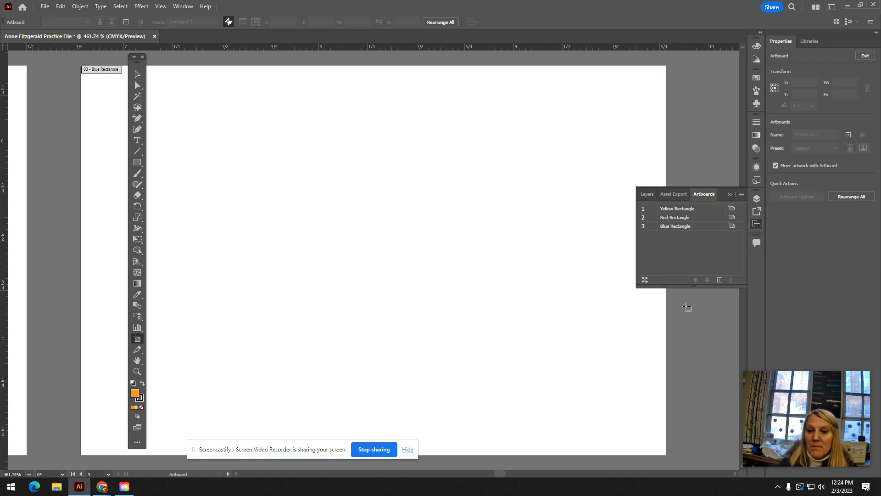
- Rearrange all artboards into a two-column grid with 0.2778 in spacing, moving the artwork with the artboards
left_click(140, 73)
key("ctrl+minus")
key("ctrl+minus")
key("ctrl+minus")
key("ctrl+minus")
left_click_drag(370, 181, 522, 95)
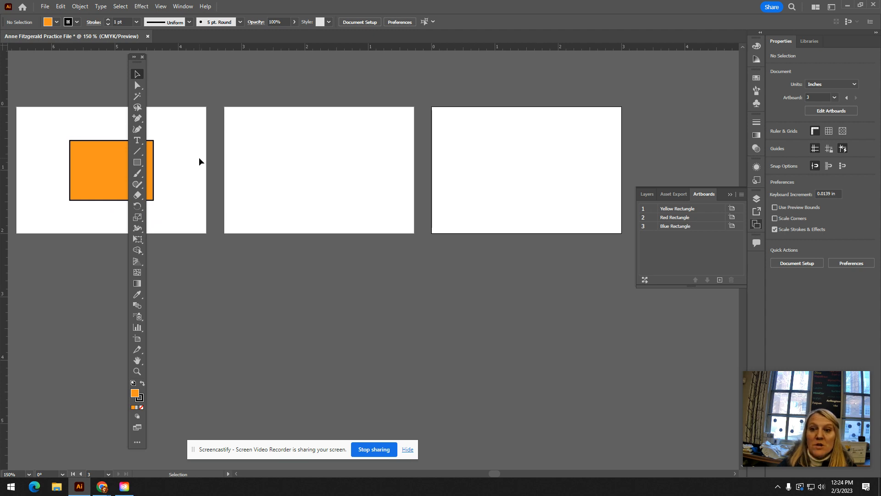
left_click(646, 280)
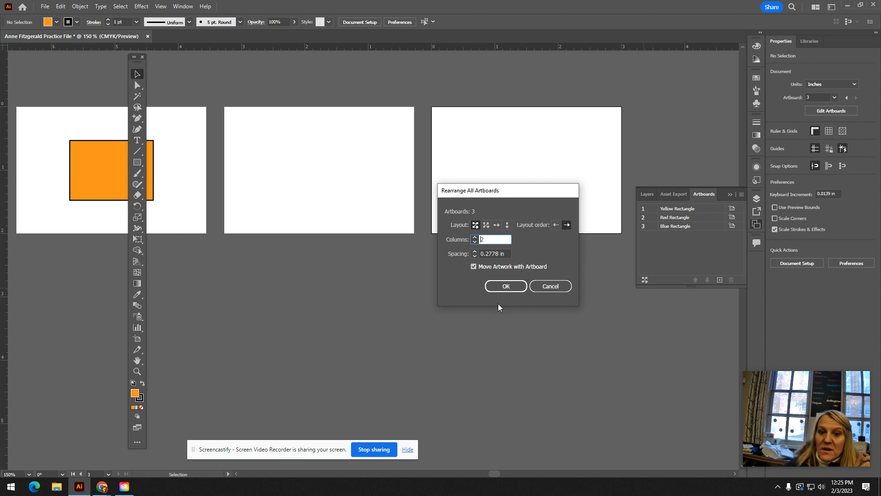
left_click(506, 288)
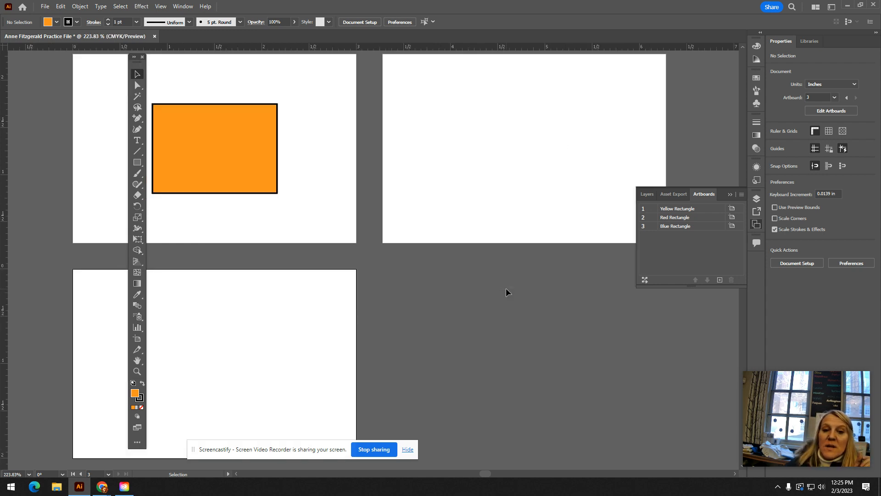
key("ctrl+alt+0")
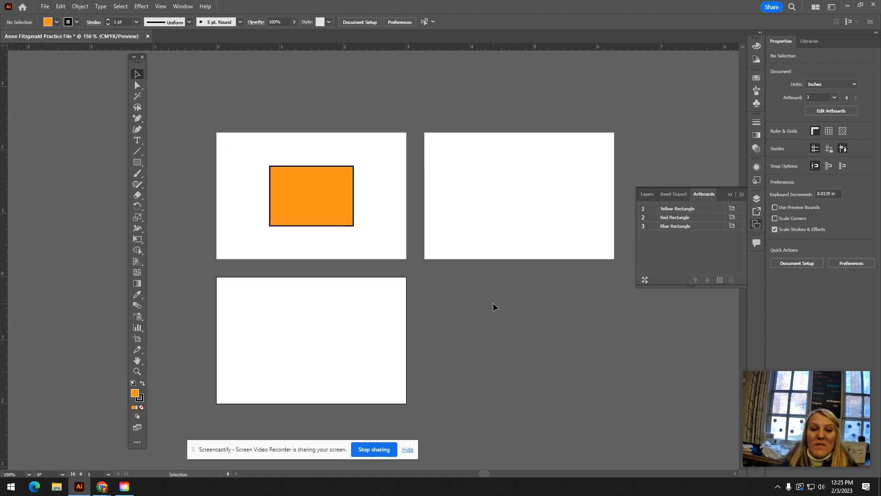
- Duplicate the orange rectangle onto the Blue Rectangle and Red Rectangle artboards, placing each copy near the artboard's centre
left_click(137, 163)
left_click(137, 74)
left_click(329, 208)
left_click_drag(313, 204, 317, 353)
left_click(523, 191)
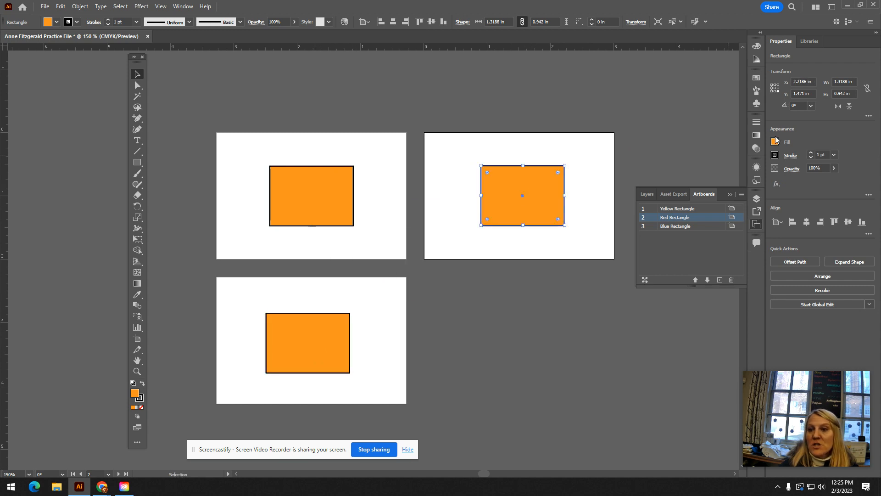
- Fill the rectangle on the Red Rectangle artboard with red picked from the Color Mixer spectrum
left_click(775, 141)
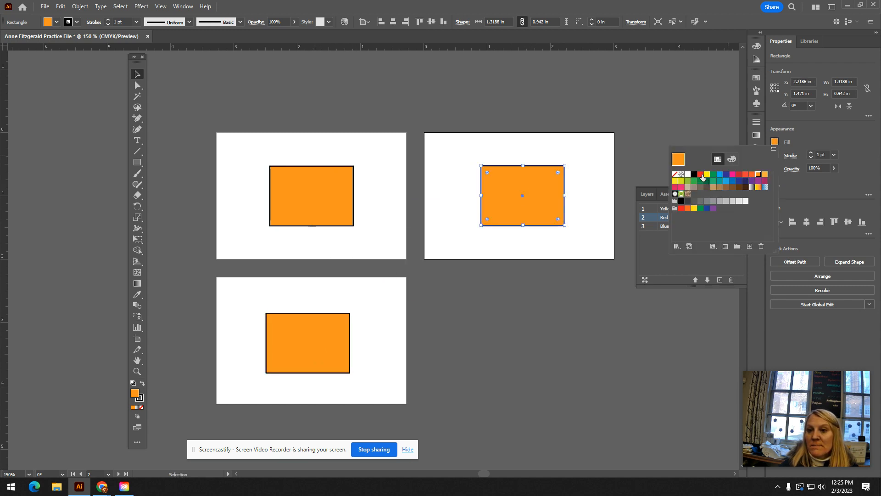
left_click(731, 159)
left_click(683, 237)
left_click(679, 238)
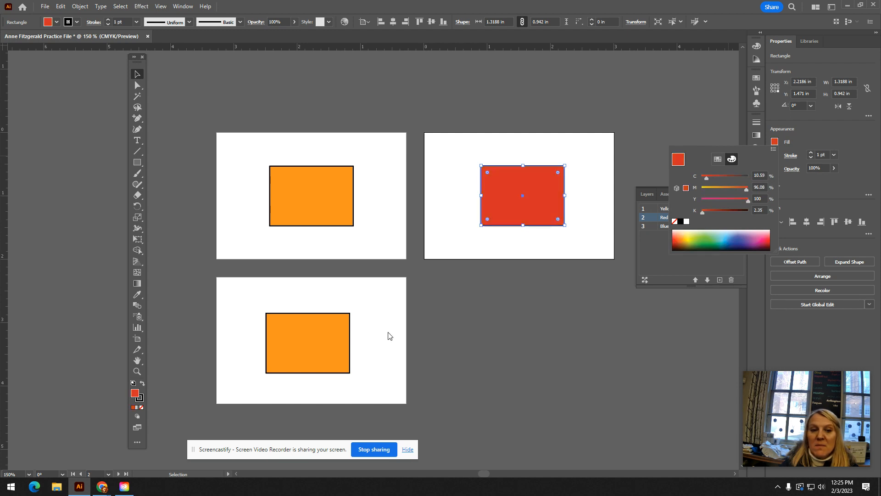
- Fill the rectangle on the Blue Rectangle artboard with blue from the Color Mixer spectrum, and deselect it
left_click(142, 77)
left_click(282, 335)
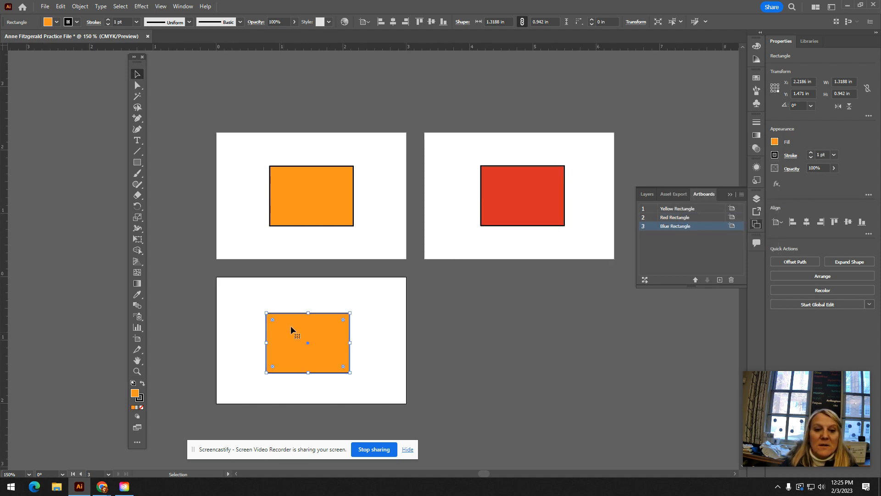
left_click(775, 142)
left_click(740, 236)
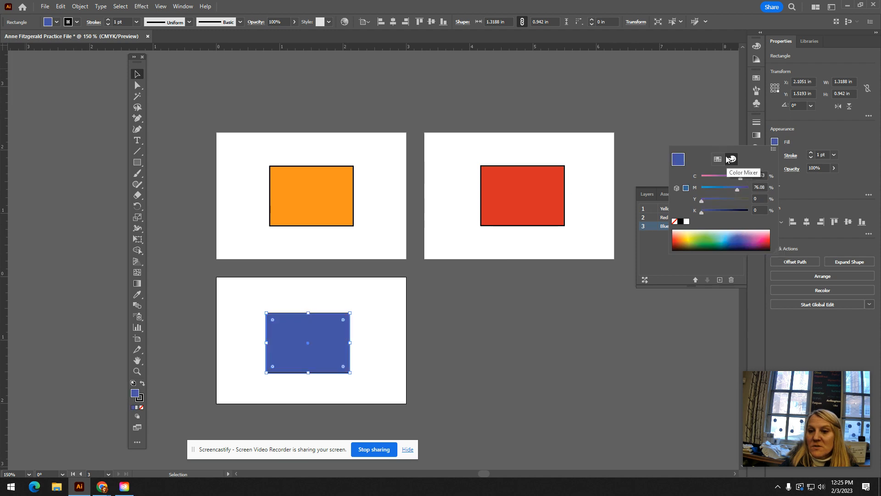
left_click(718, 159)
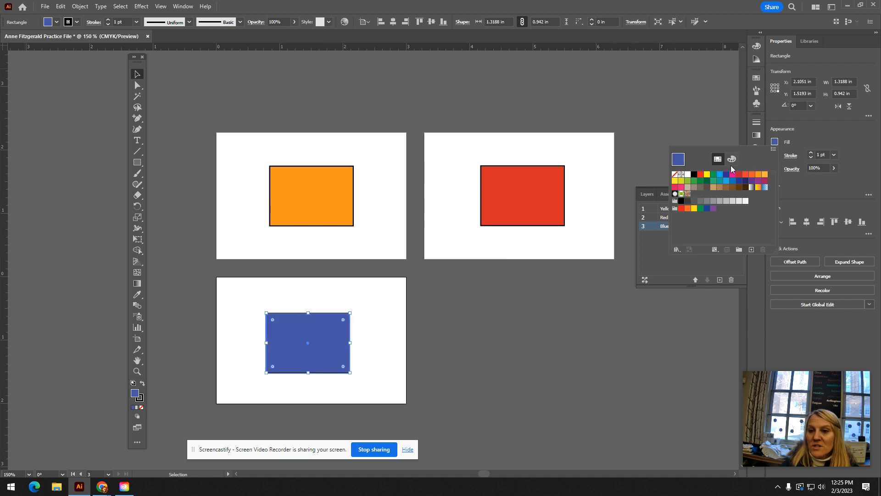
left_click(732, 160)
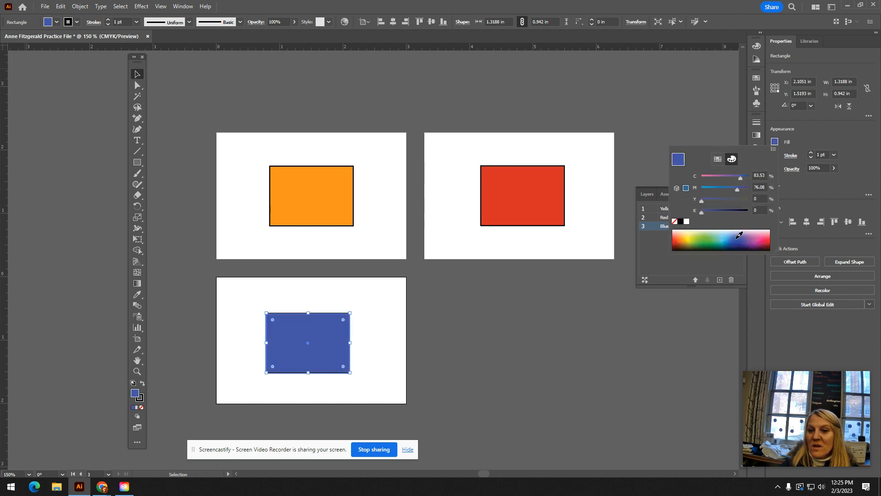
left_click(139, 74)
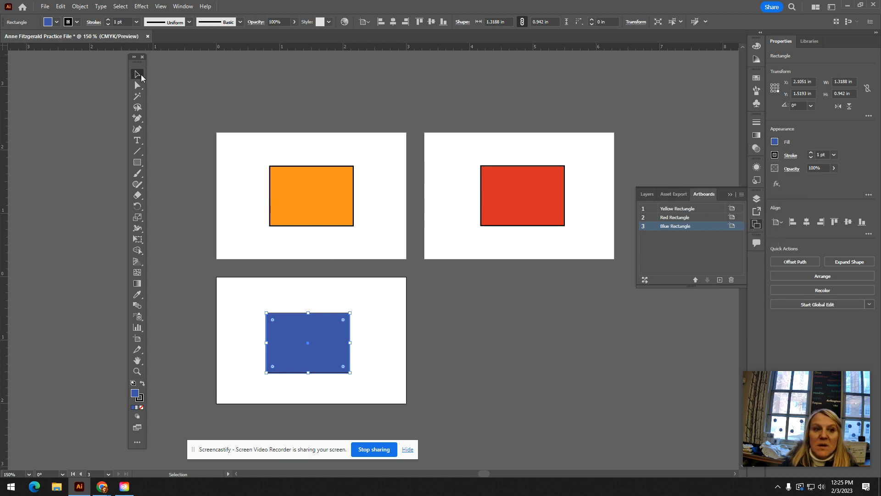
left_click(459, 342)
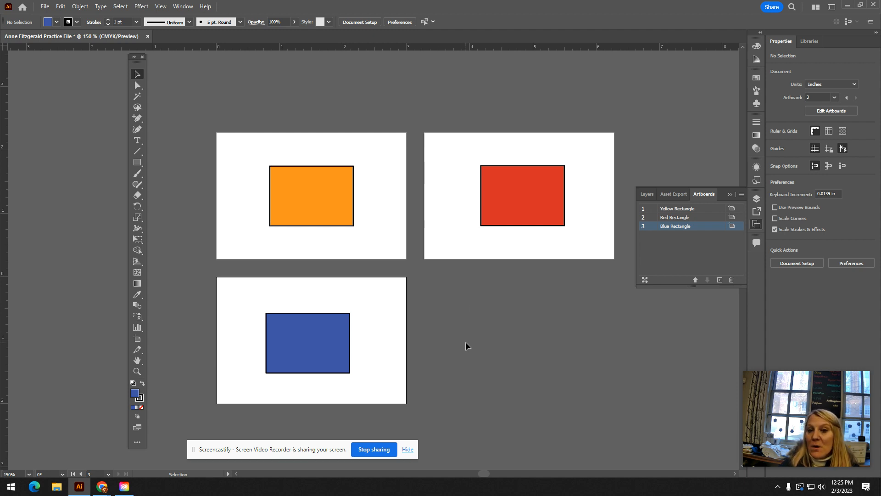
left_click(55, 7)
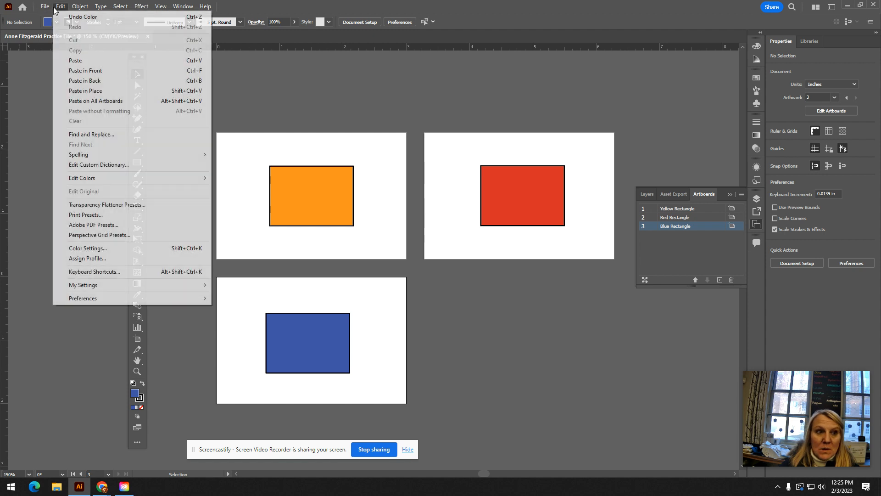
mouse_move(46, 9)
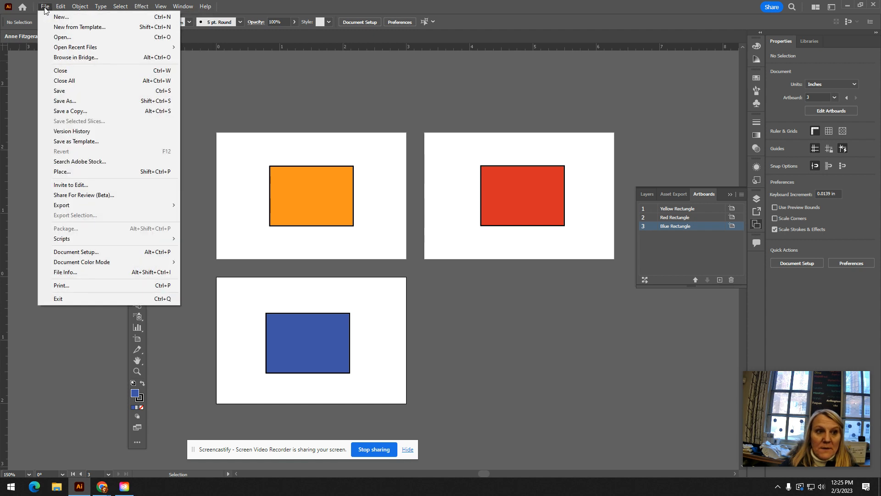
left_click(393, 135)
- Select the orange rectangle and examine its fill colour options in both the swatches and the Color Mixer
left_click(288, 190)
left_click(138, 162)
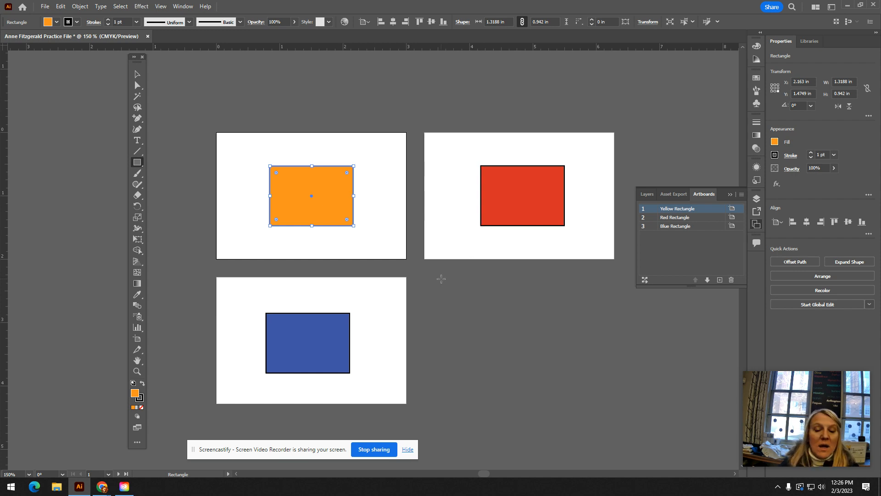
left_click(775, 144)
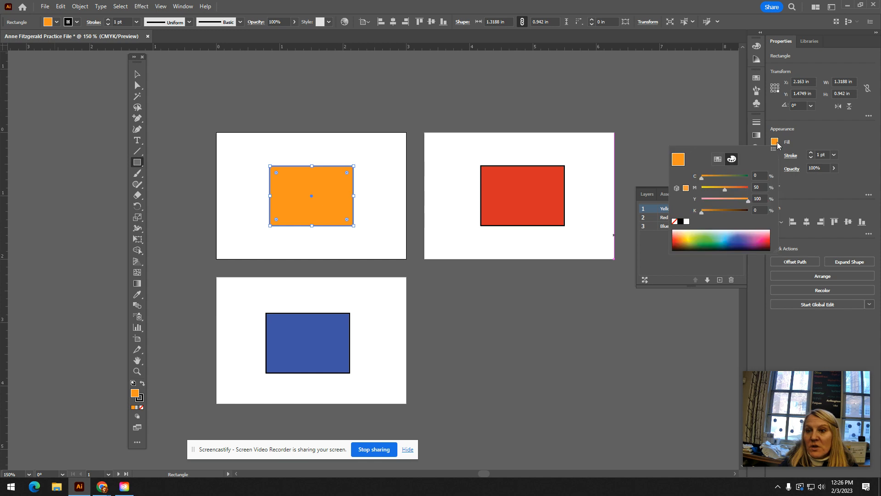
left_click(717, 160)
left_click(733, 159)
left_click(810, 133)
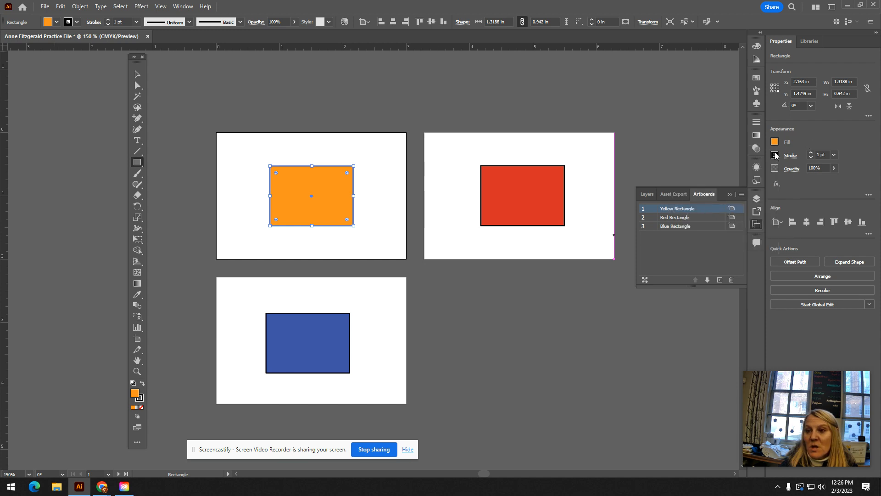
- Set the orange rectangle's stroke weight to 4 pt, without creating an additional rectangle
left_click(775, 156)
left_click(811, 155)
left_click(811, 153)
left_click(811, 153)
left_click(811, 153)
left_click(550, 192)
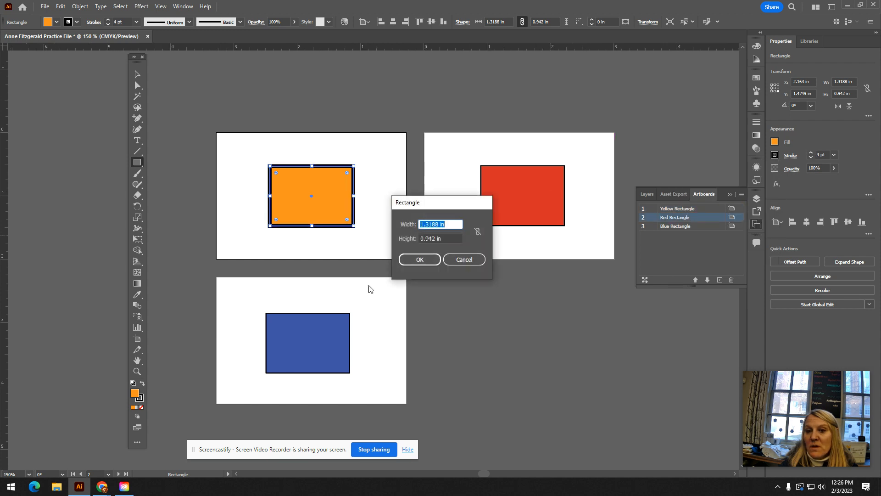
left_click(455, 259)
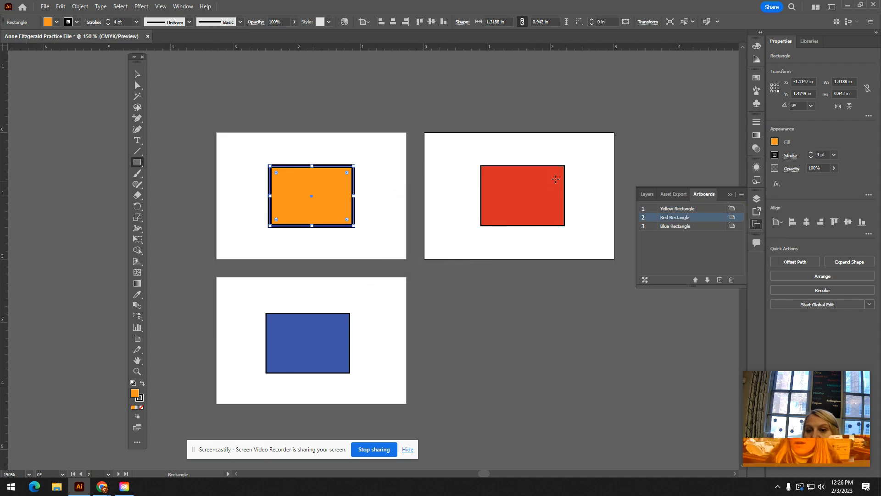
- Set the stroke weight of the rectangle on the Red Rectangle artboard to 9 pt, and deselect it
left_click(136, 76)
left_click(531, 210)
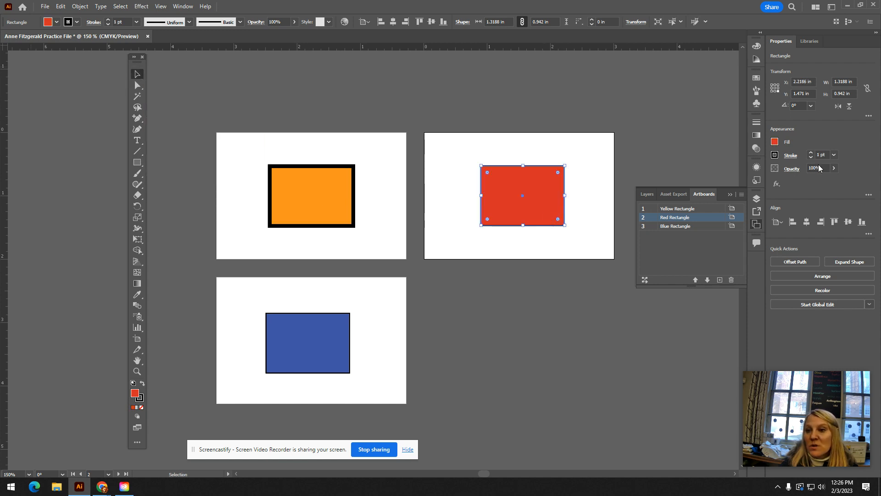
left_click(834, 154)
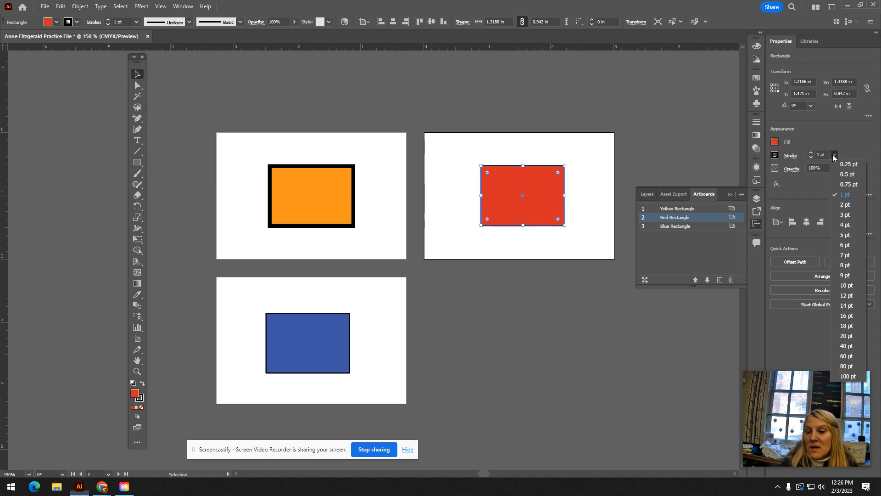
left_click(849, 278)
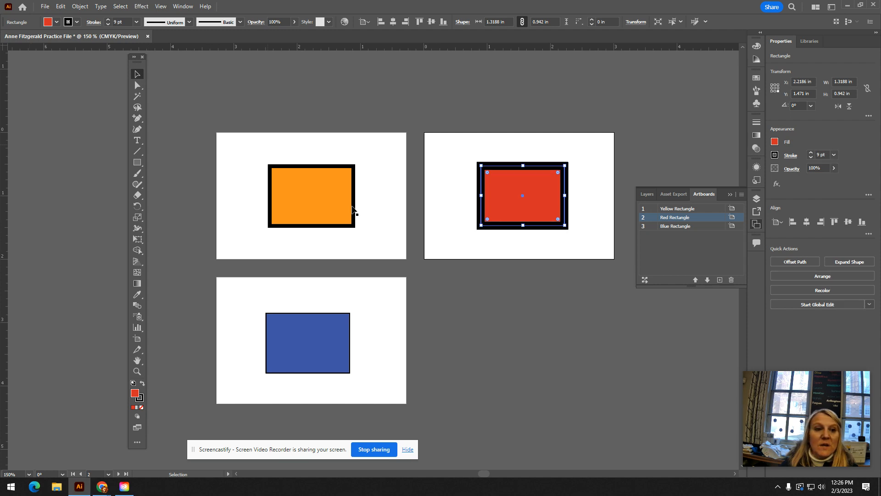
left_click(545, 341)
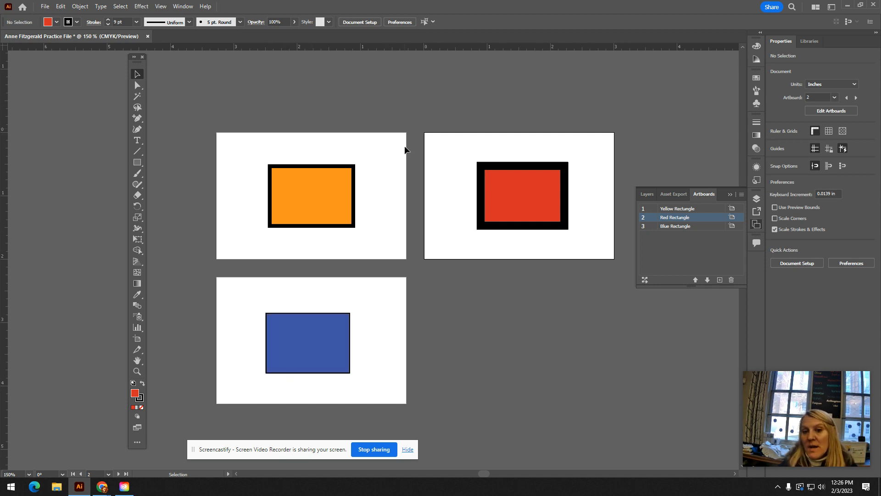
- Save the document to Creative Cloud, named with the author's full name followed by "Practice File", with no trailing space
left_click(46, 8)
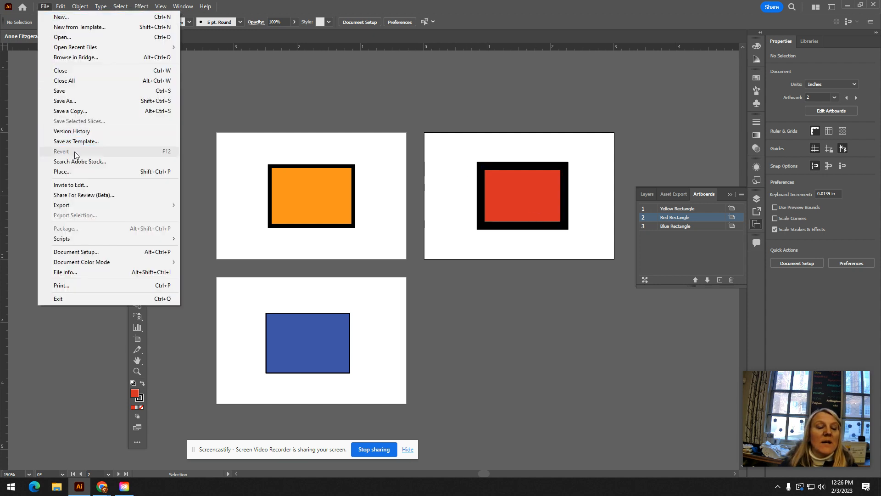
left_click(86, 90)
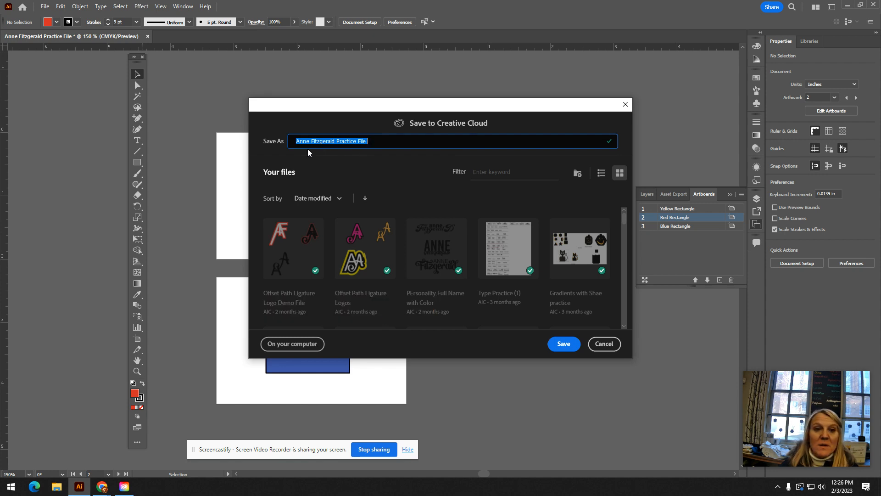
left_click(387, 142)
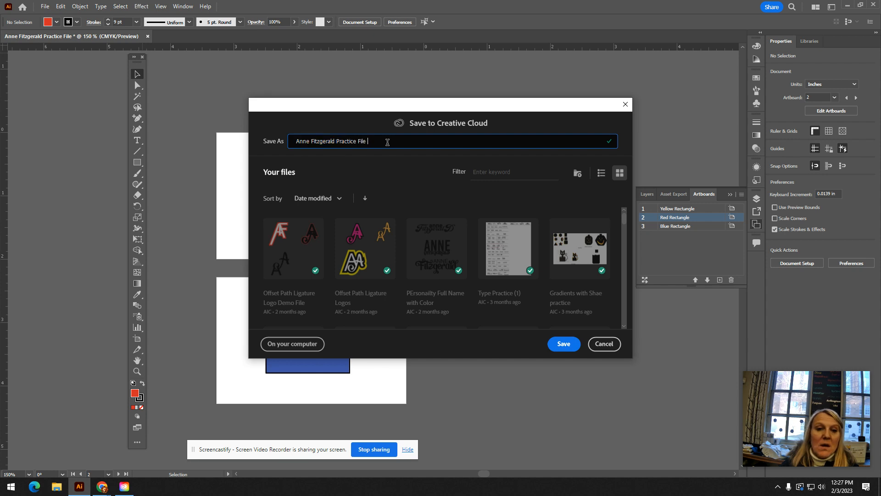
left_click(563, 347)
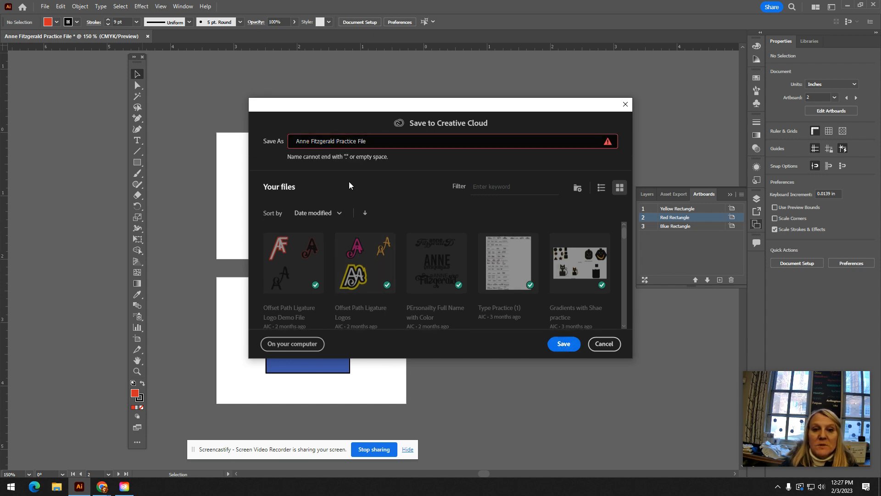
left_click(567, 344)
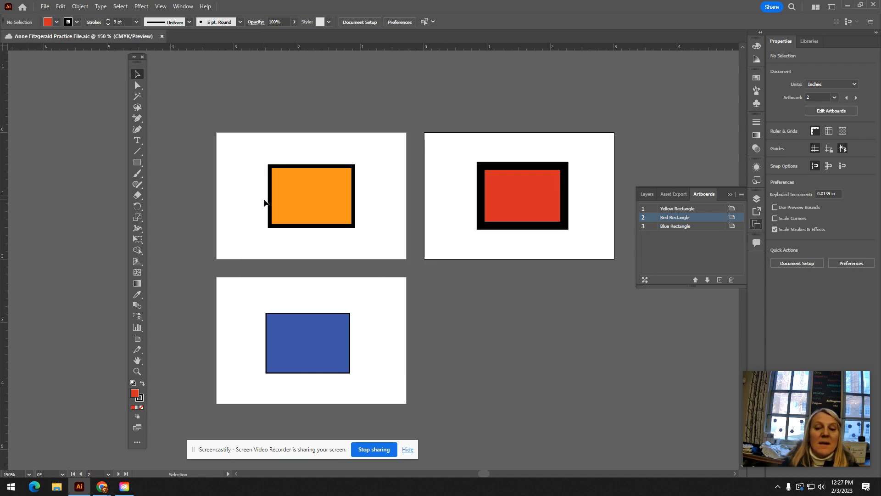